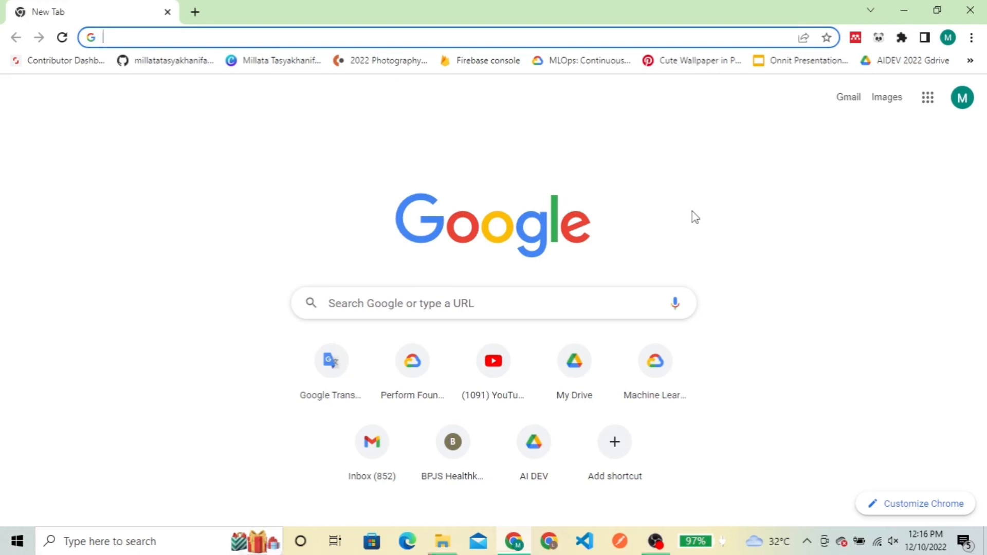
Step: Search Google for "cloud run documentation" and open the official Google Cloud documentation result
text(cloud)
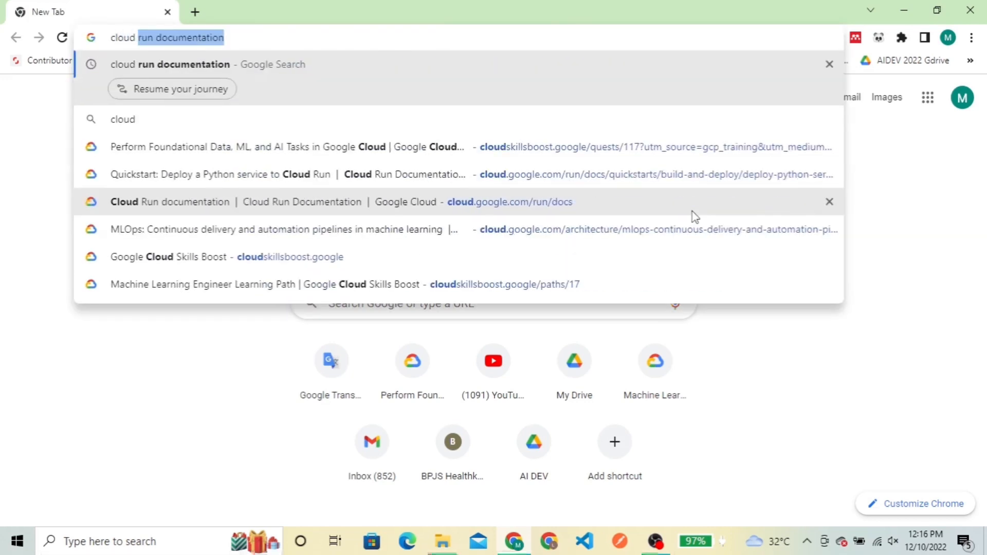
text( run docu)
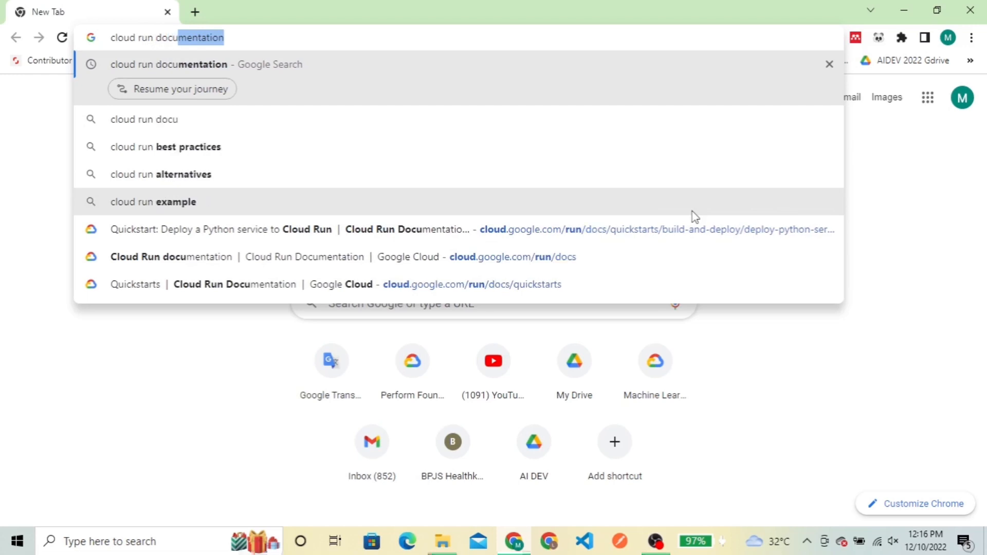
text(mentatio)
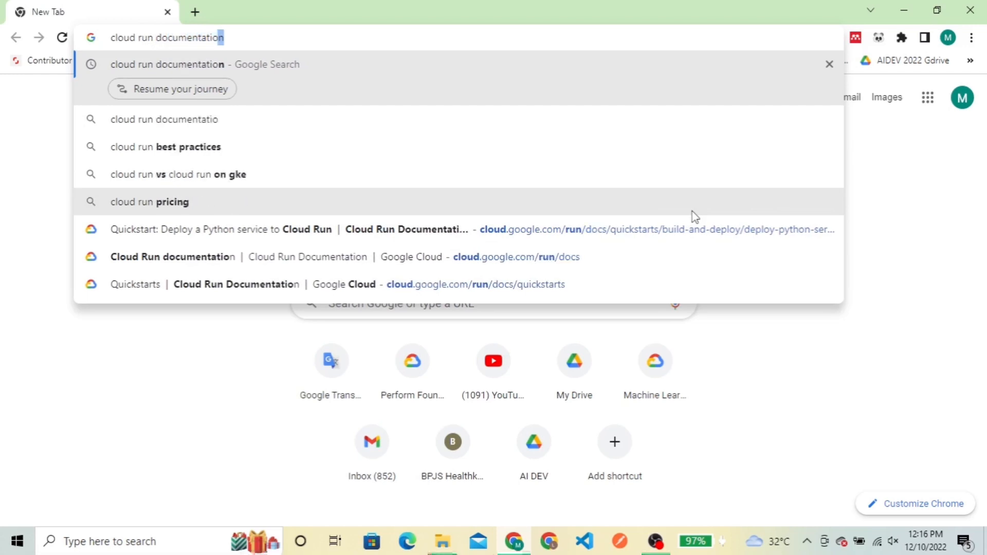
key(Return)
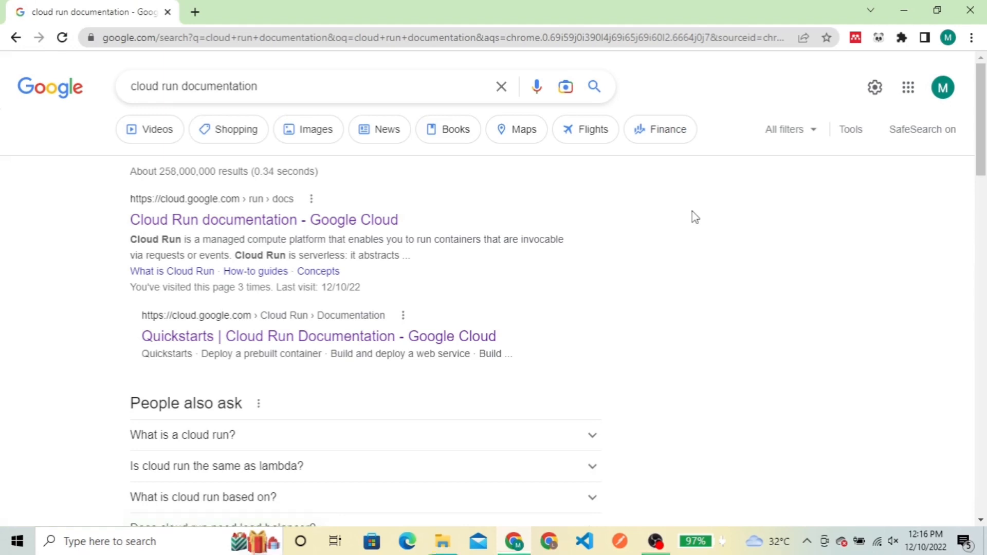
click(311, 232)
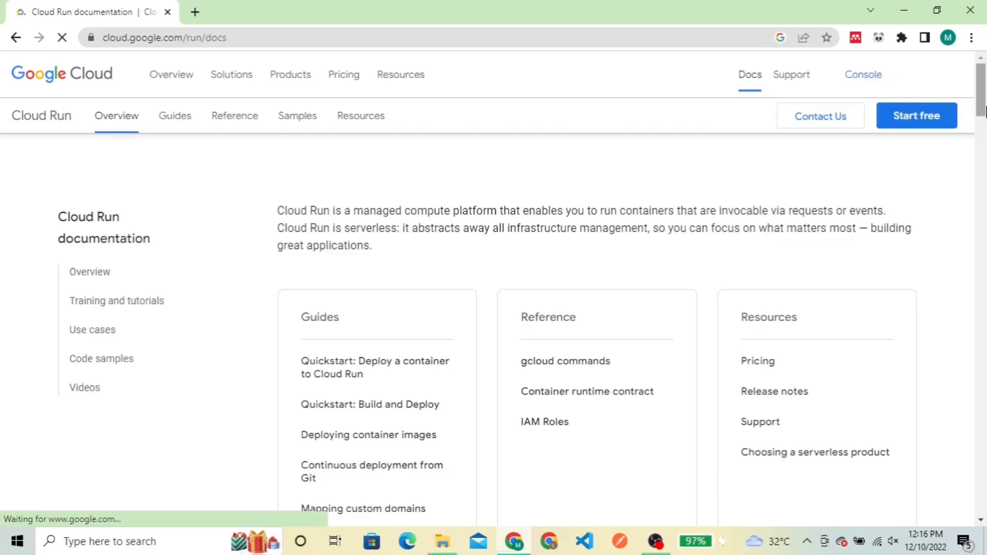
Step: Open the "Quickstart: Build and Deploy" guide and go to its Python web service page
drag(982, 109, 984, 128)
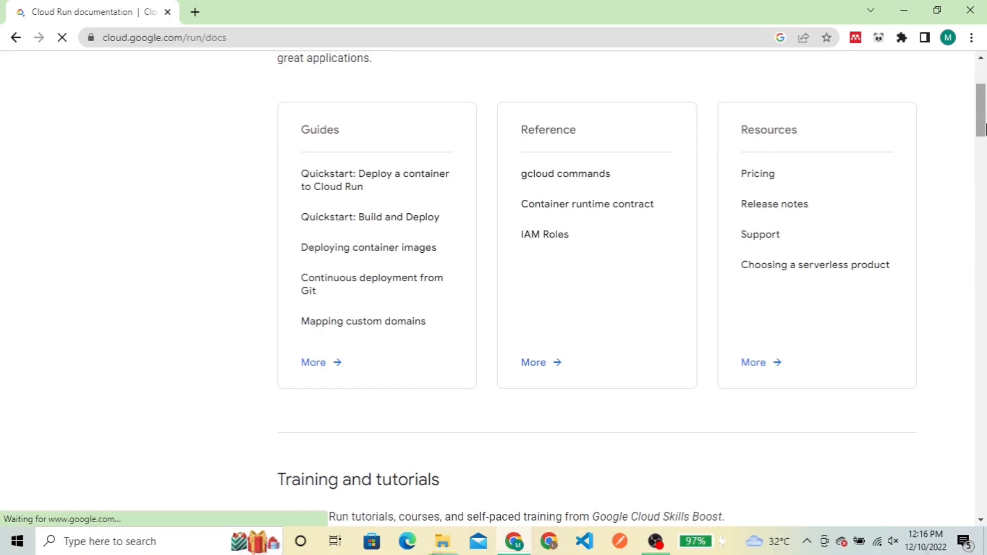
click(401, 227)
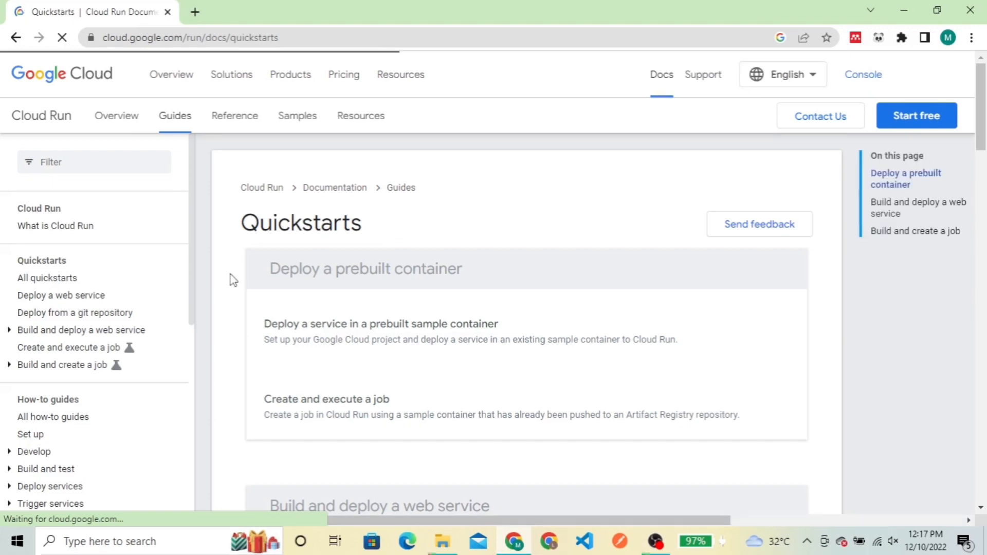
click(17, 334)
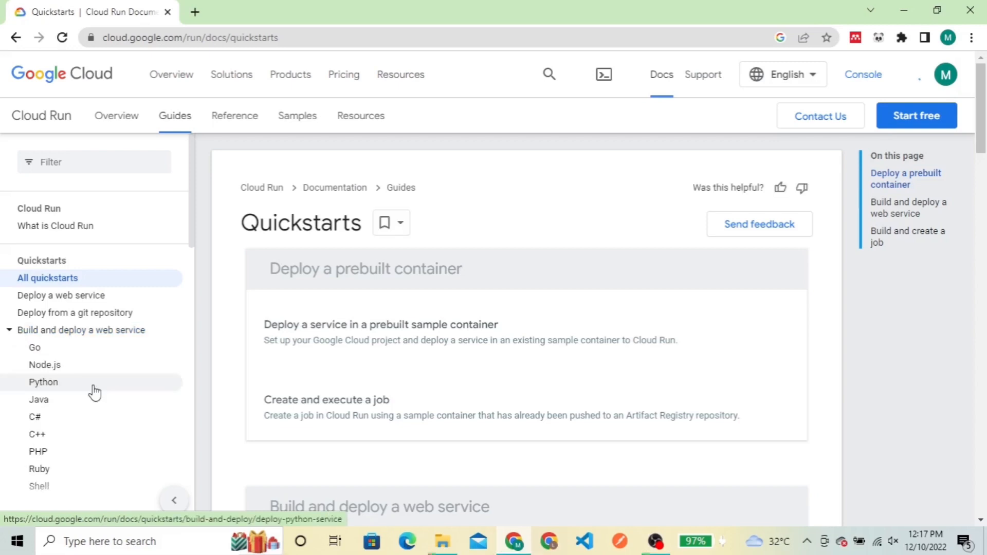
click(94, 393)
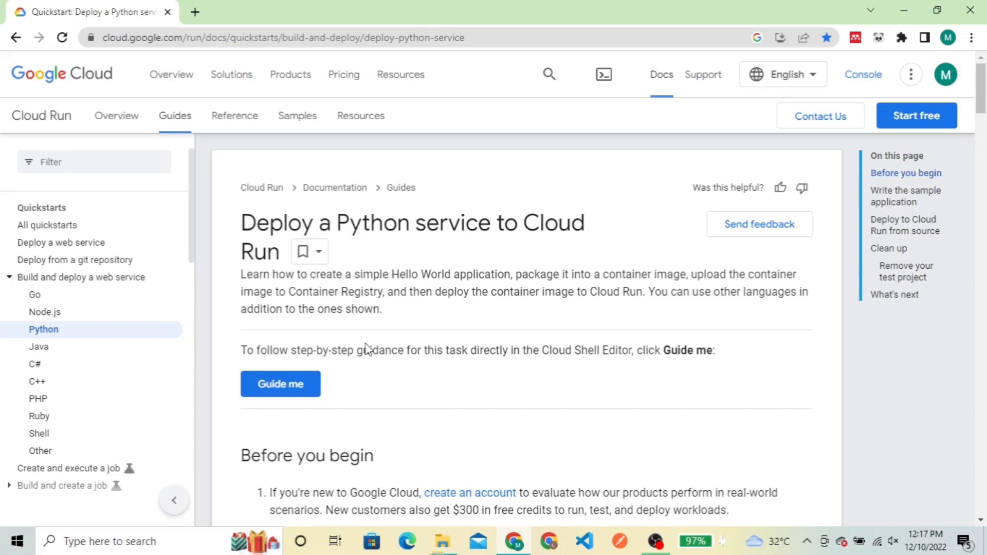
Step: Read the Python quickstart's prerequisites and its main.py, requirements.txt, Dockerfile and .dockerignore samples
scroll(985, 146, down, 6)
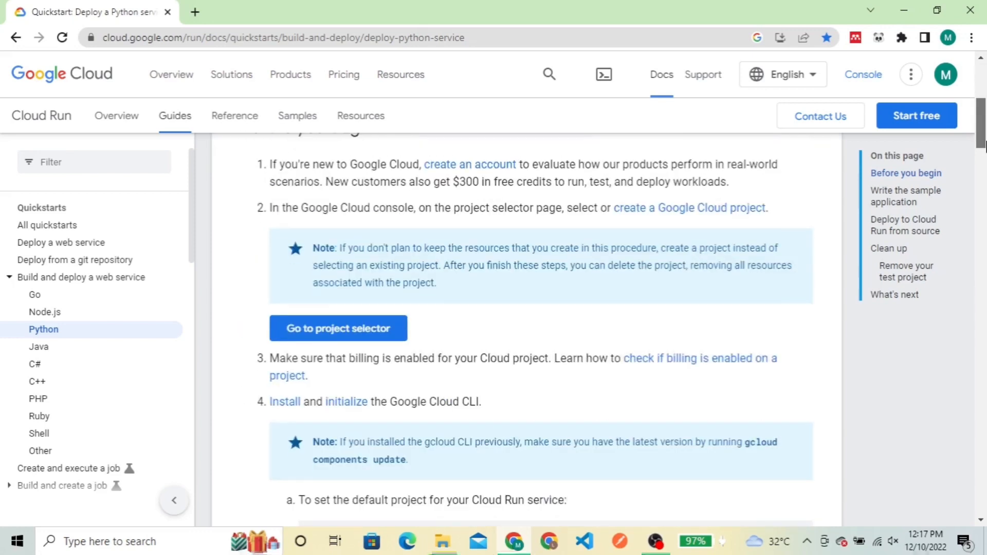
drag(986, 147, 986, 141)
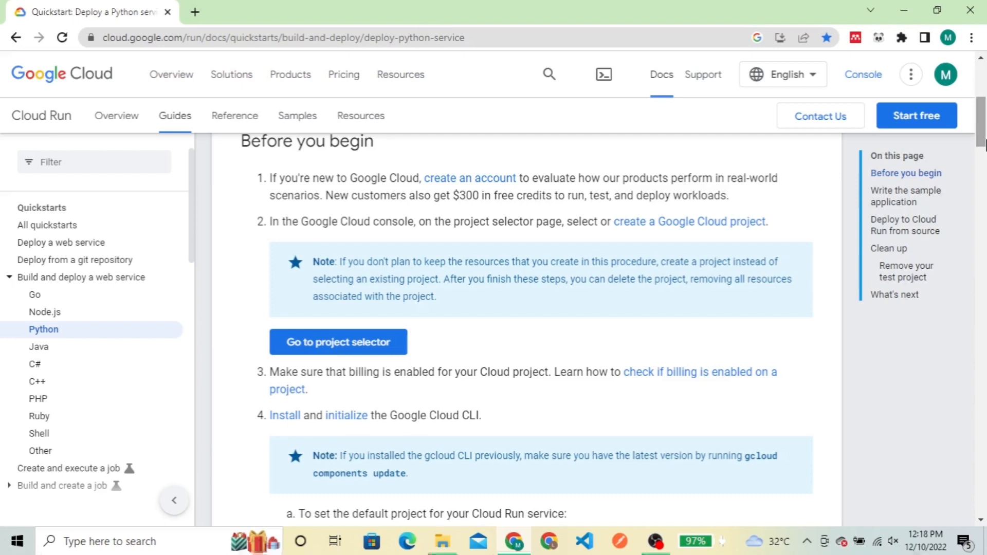
drag(985, 146, 983, 189)
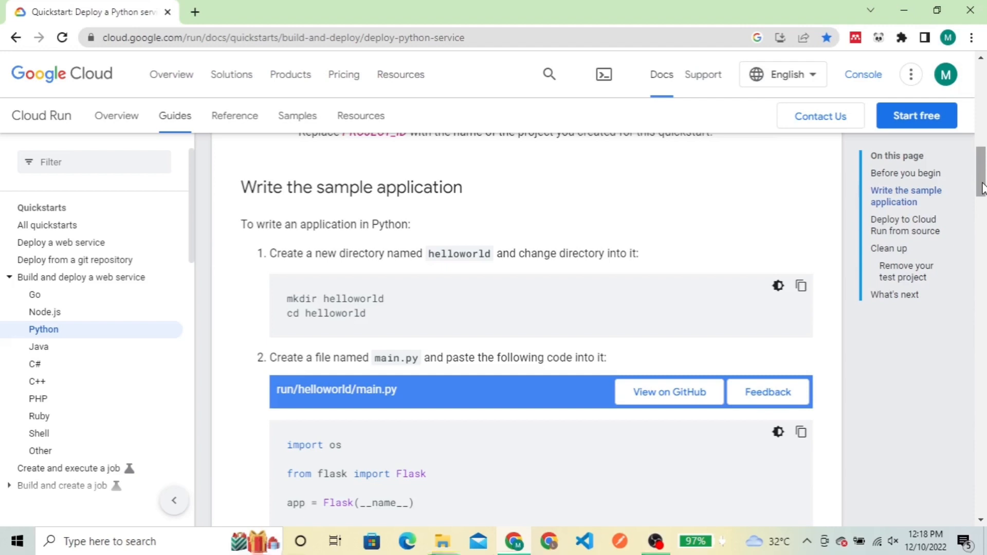
drag(982, 186, 982, 207)
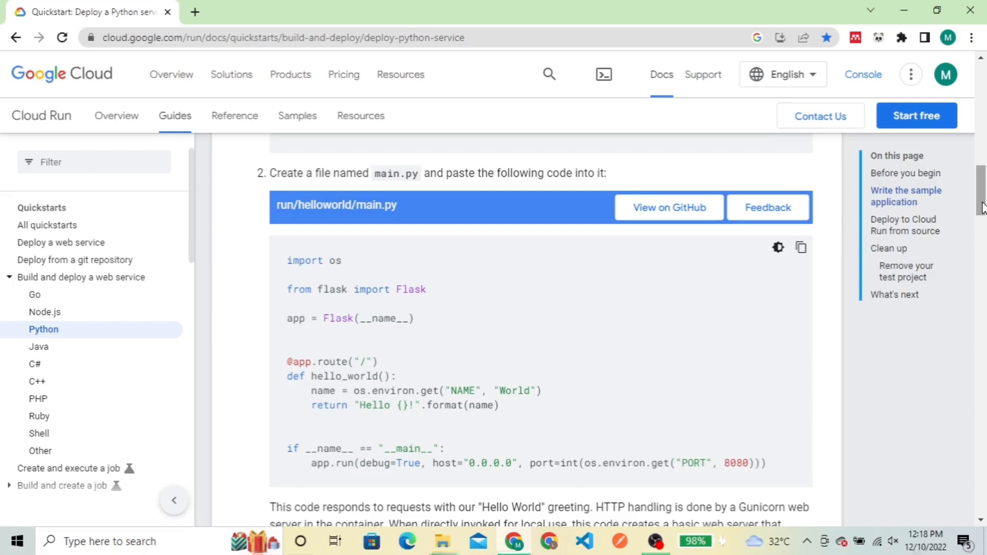
drag(982, 208, 982, 212)
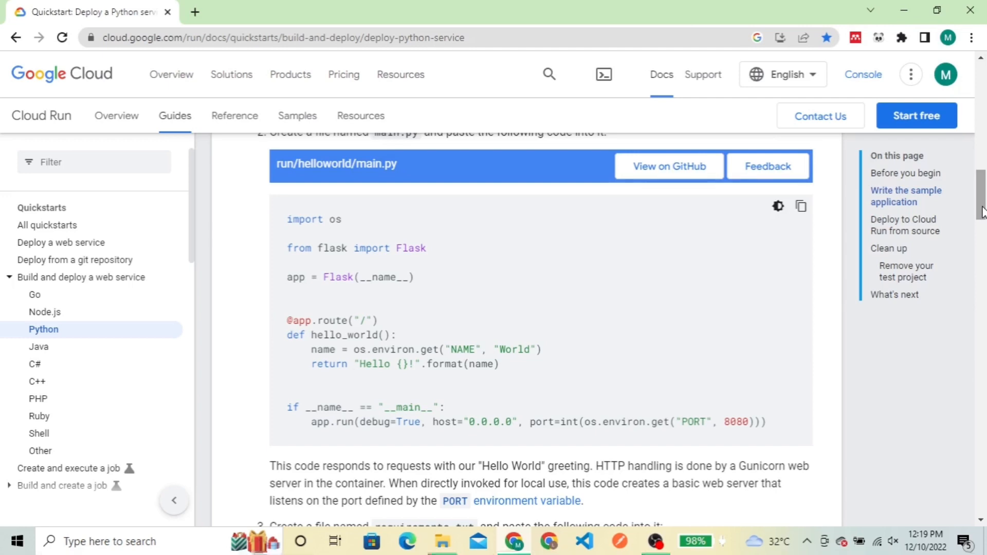
drag(982, 211, 982, 226)
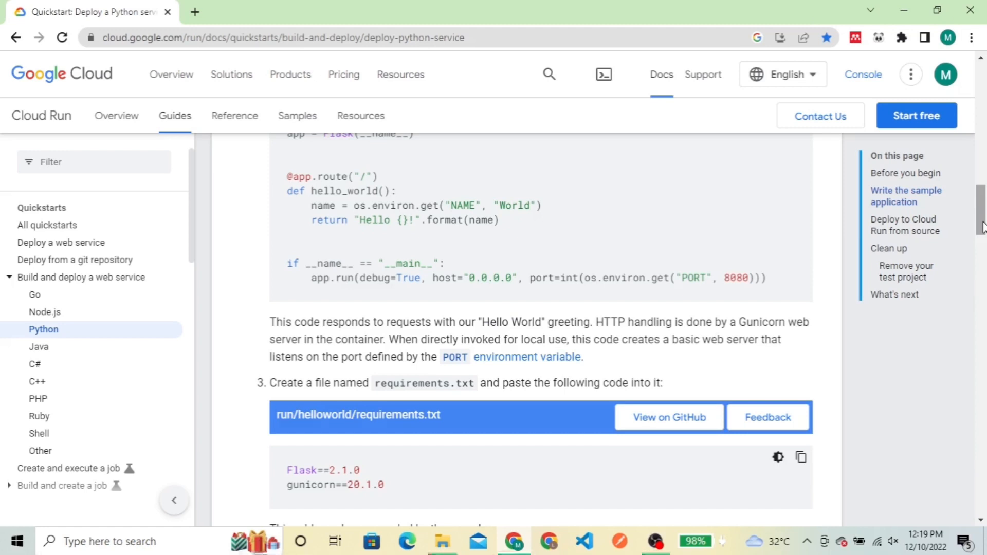
drag(983, 227, 983, 246)
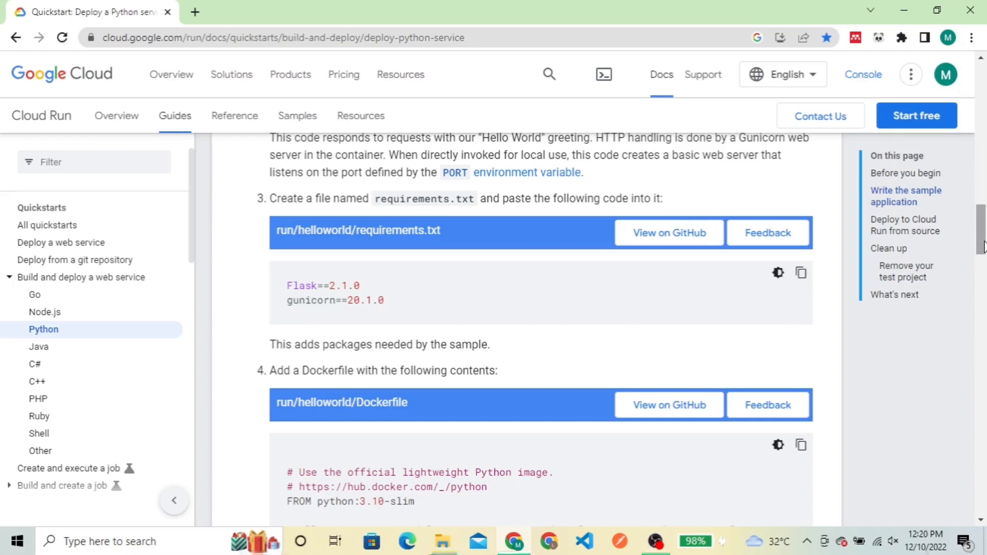
drag(984, 247, 983, 272)
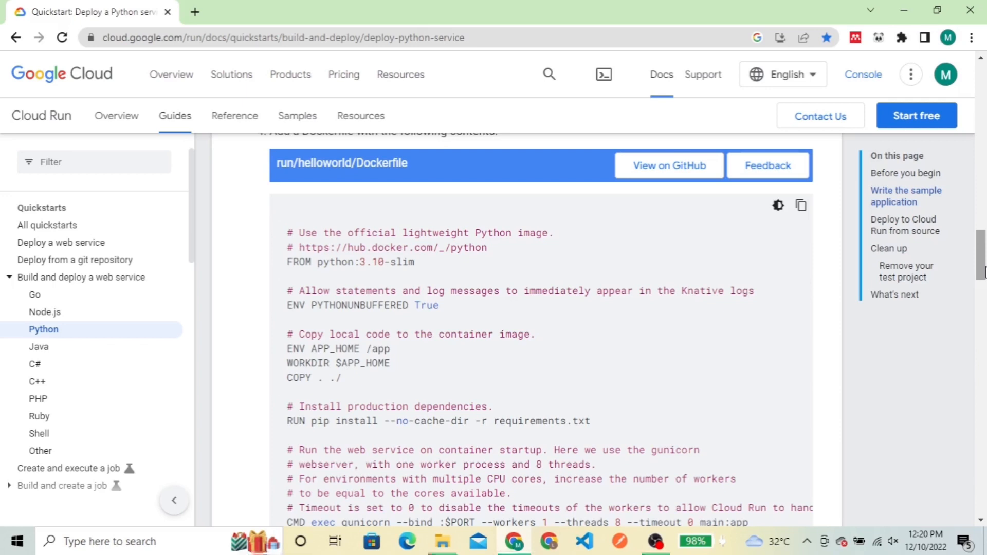
drag(985, 273, 986, 315)
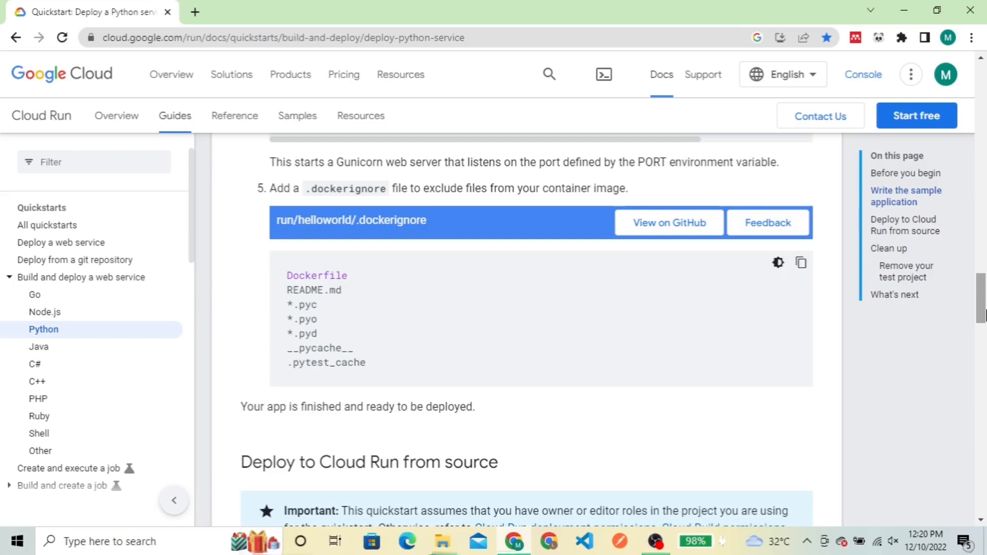
Step: Switch to File Explorer and view the helloworld folder inside Downloads > Tutorial Deploy in a maximized window
click(443, 543)
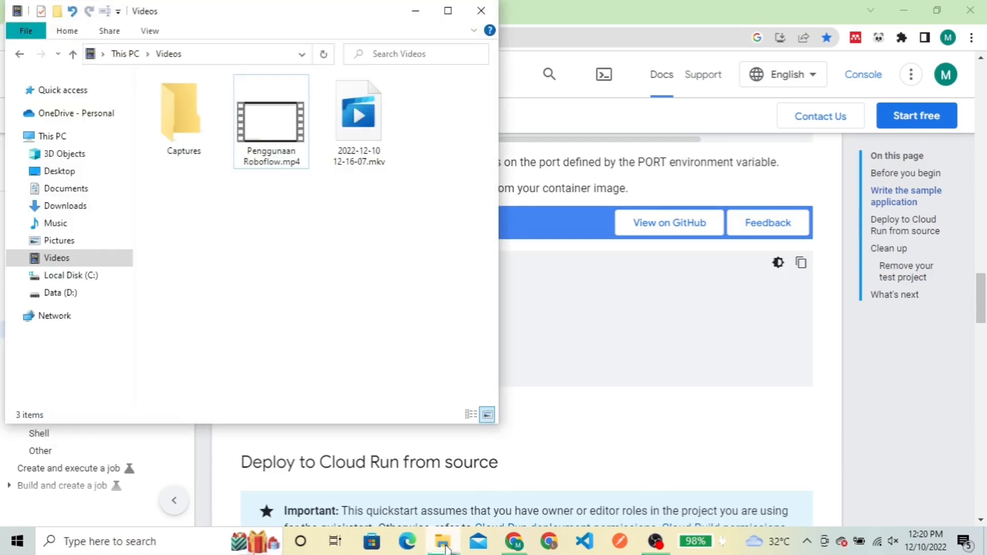
click(80, 208)
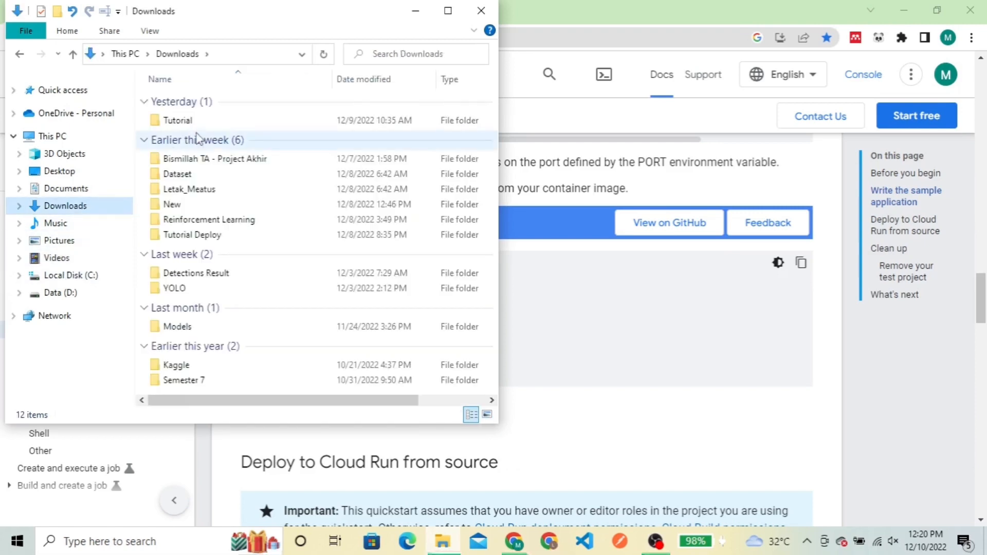
double_click(196, 236)
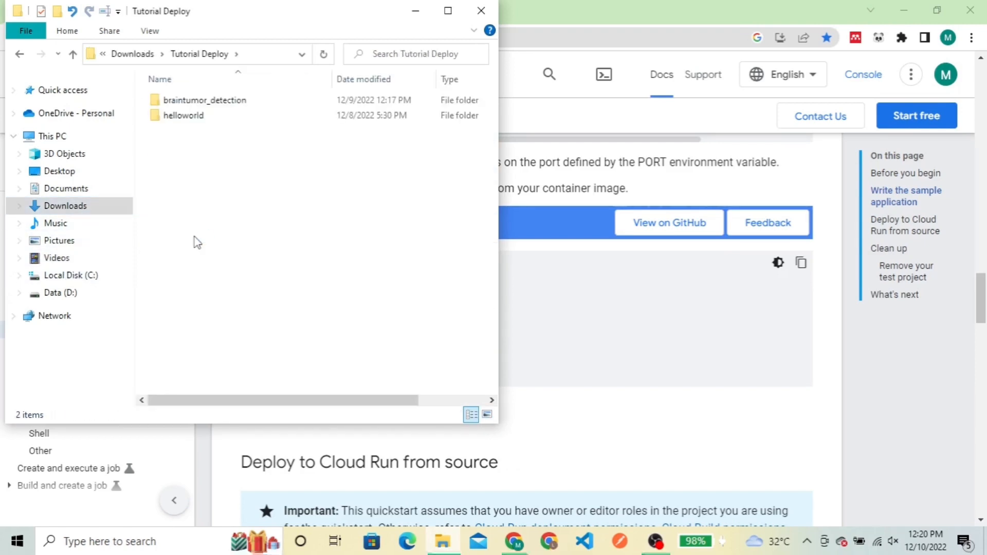
double_click(223, 117)
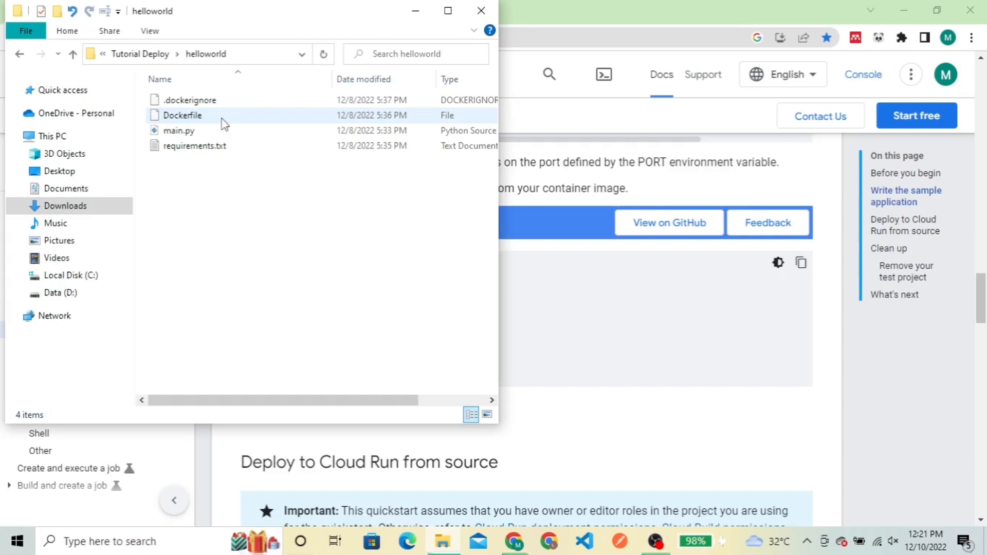
click(448, 10)
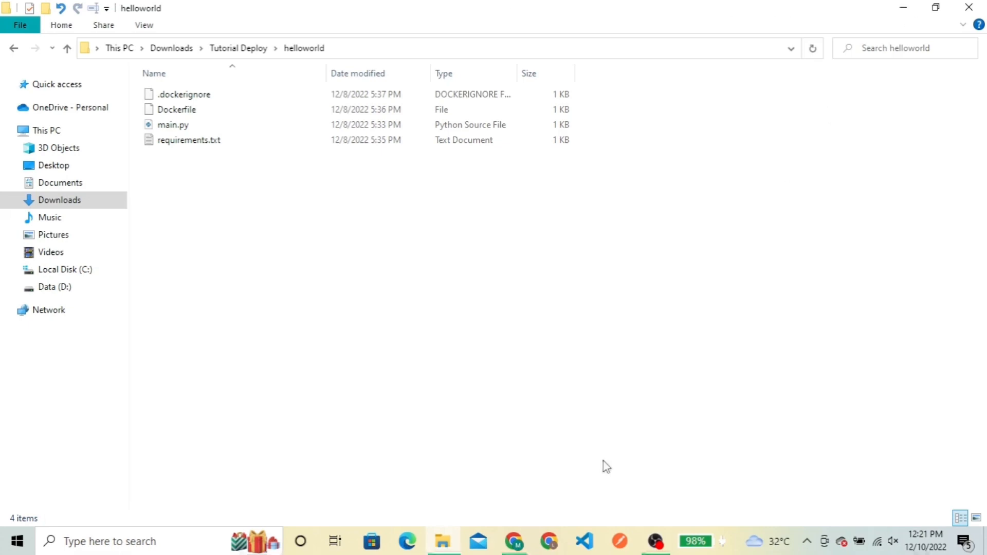
Step: Switch to Visual Studio Code, maximize its window and open main.py from the helloworld project
click(592, 549)
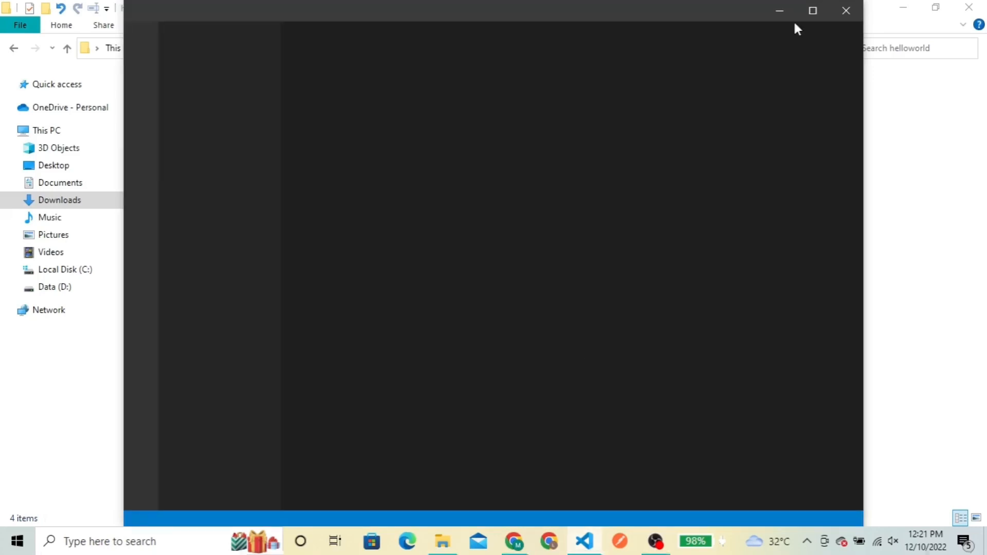
click(813, 11)
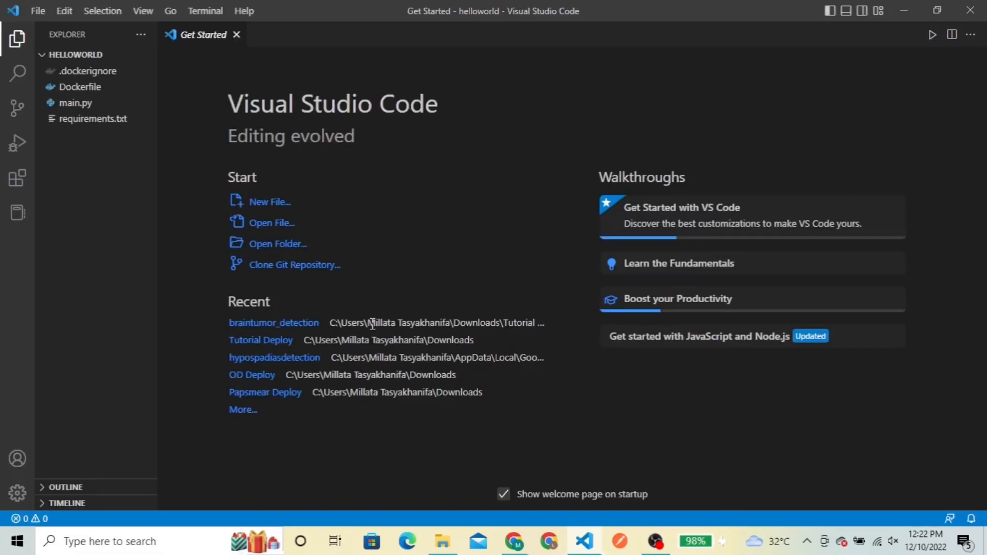
click(86, 104)
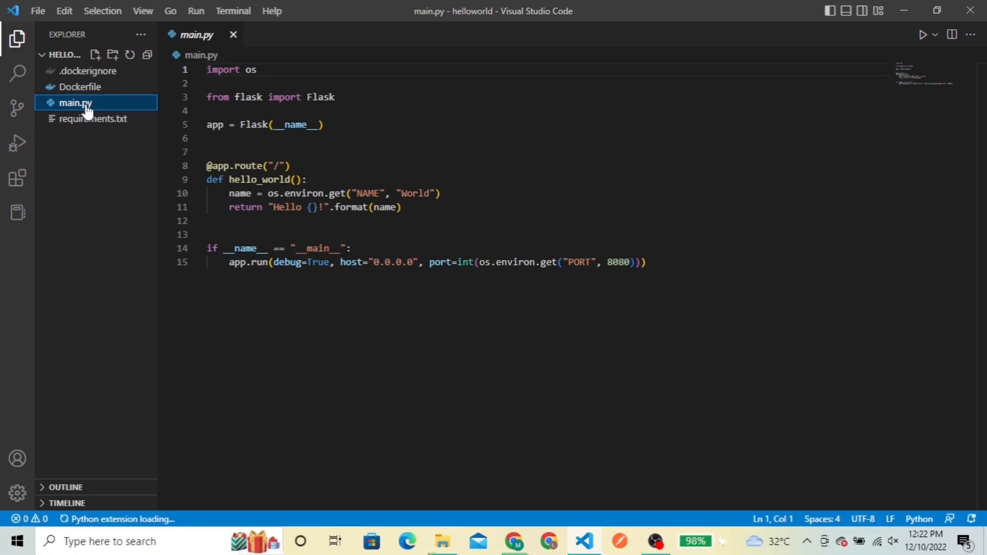
Step: Open a terminal in the helloworld project and run pip list to review the installed Python packages
click(233, 10)
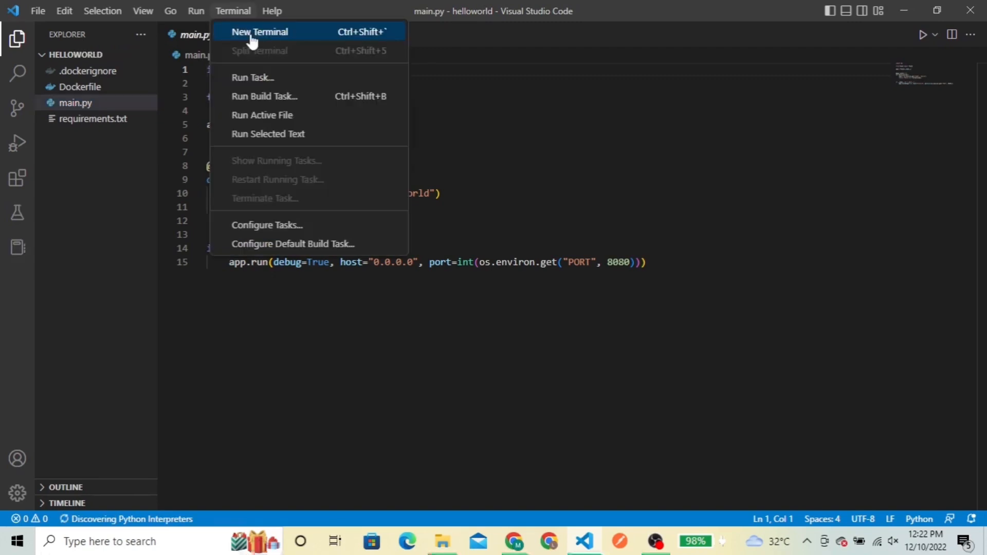
click(252, 37)
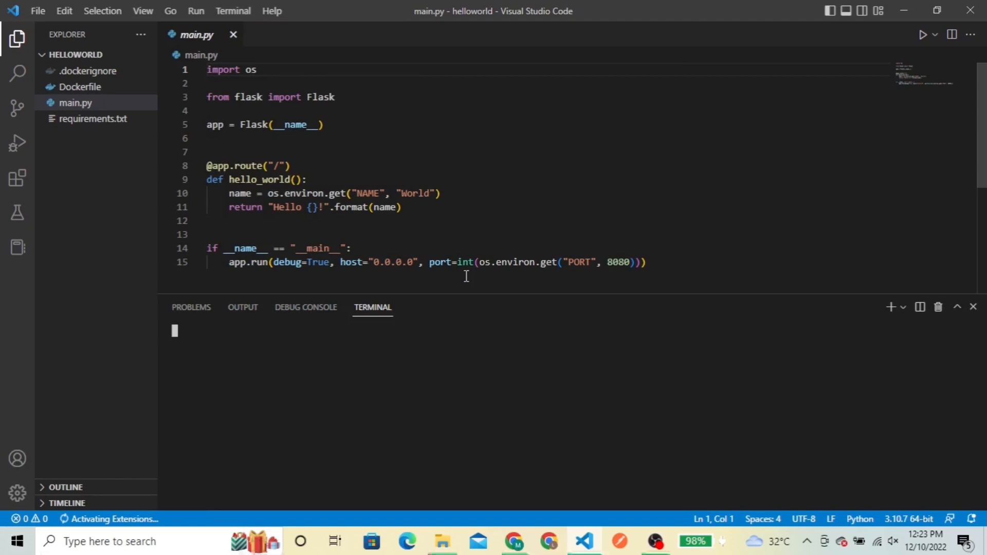
click(892, 307)
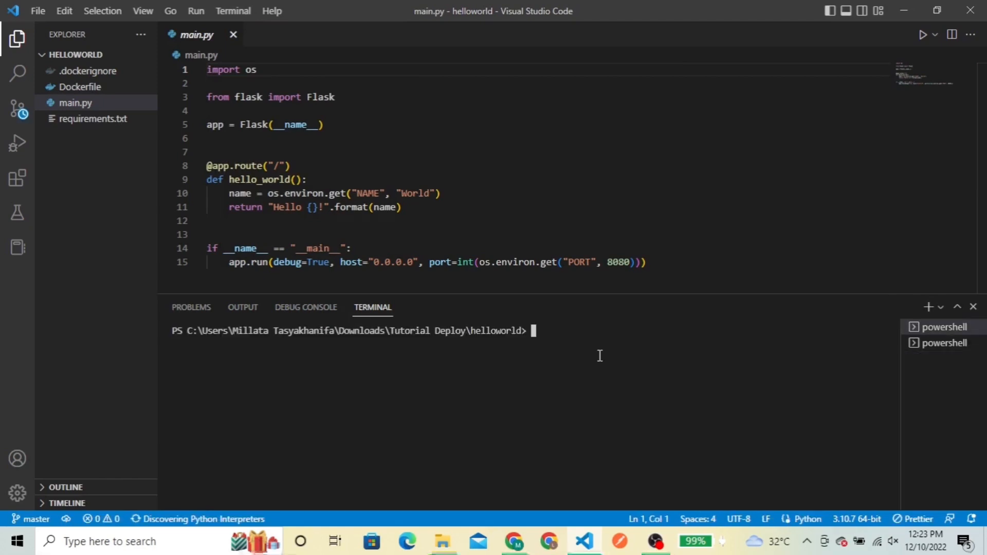
text(pip list)
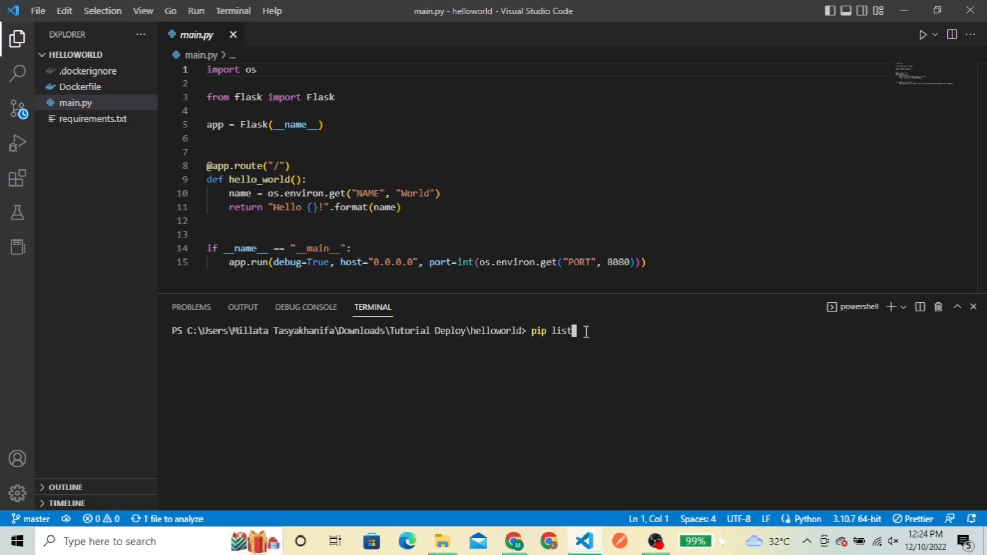
key(Return)
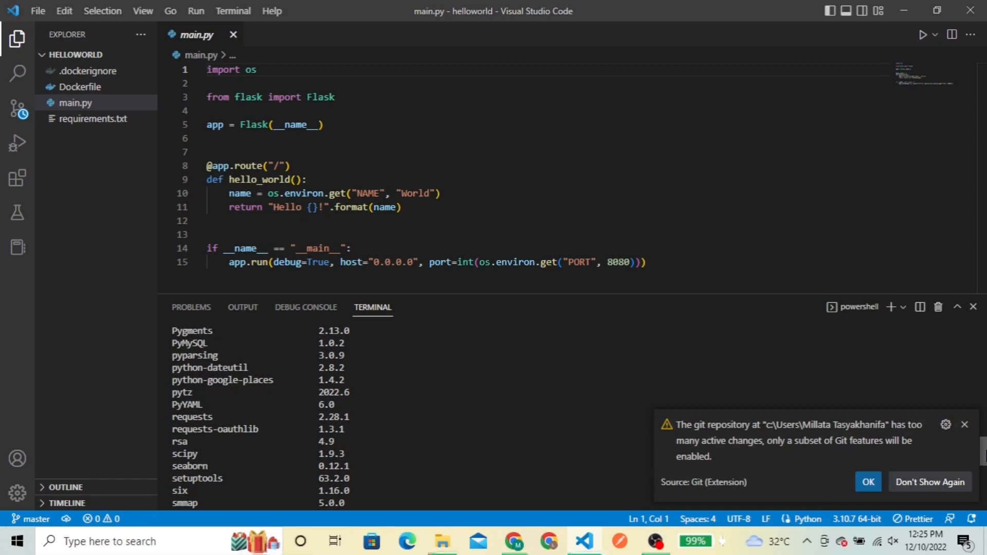
scroll(273, 467, up, 10)
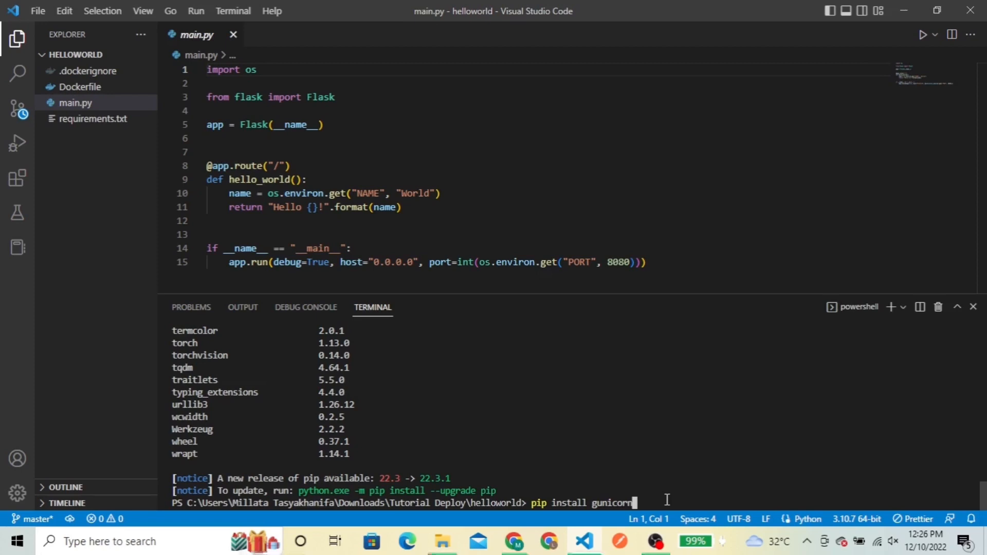
click(923, 35)
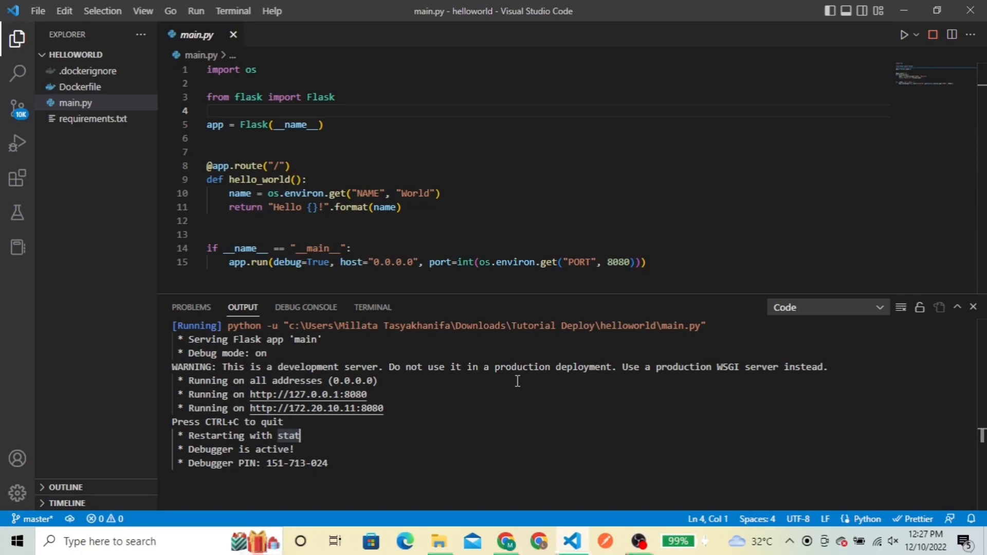
drag(367, 394, 247, 396)
key(ctrl+c)
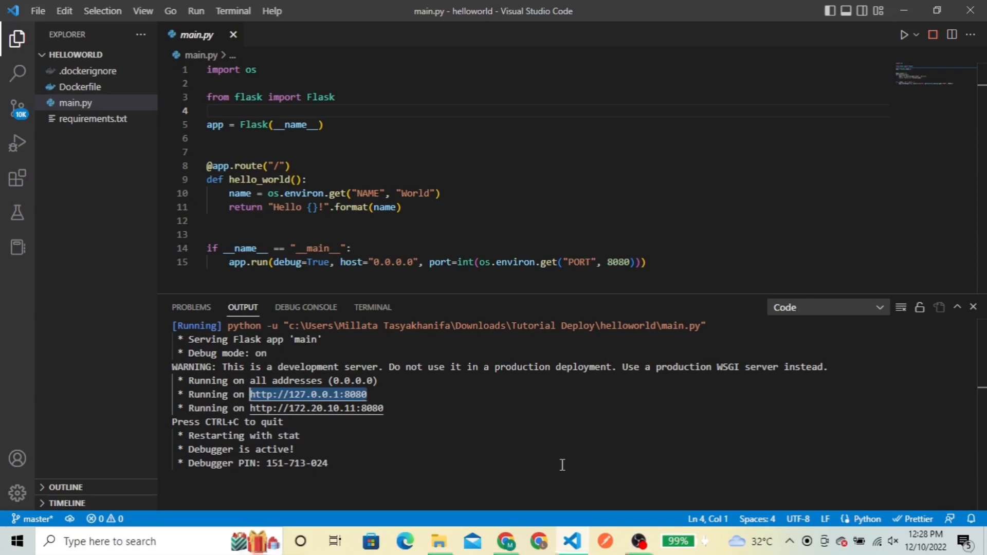
Step: Switch to Postman, collapse the Brain Tumor Classification collection and create a new collection named HelloWorld
click(606, 544)
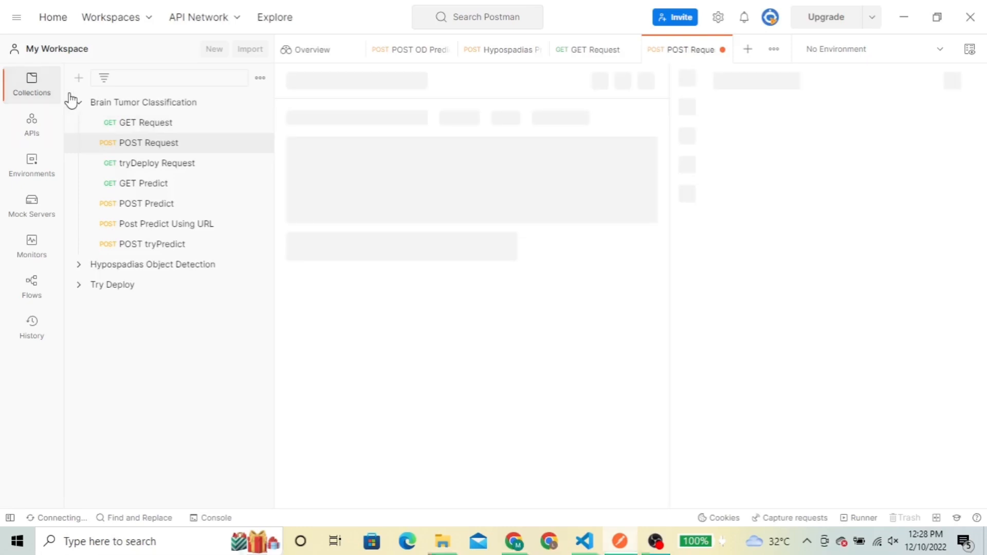
click(79, 102)
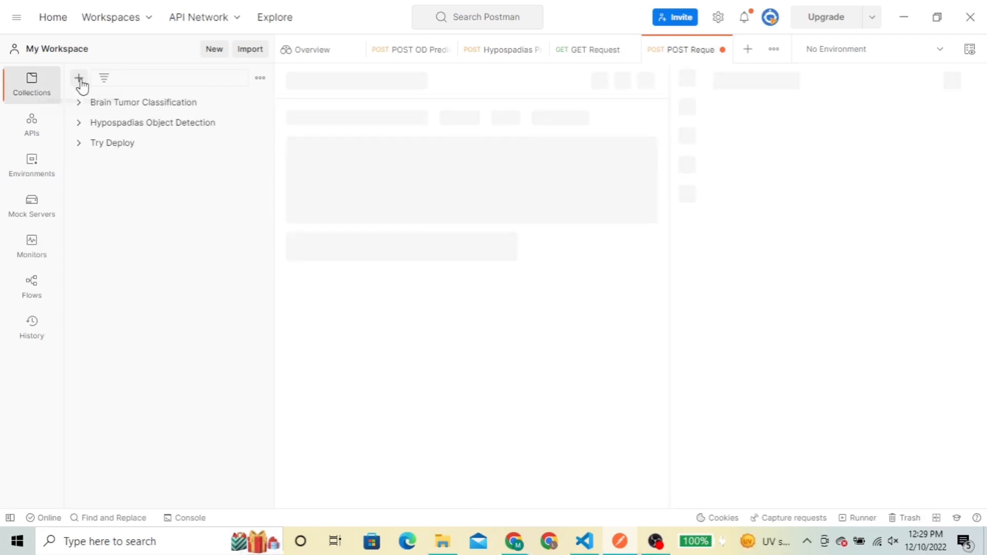
click(79, 78)
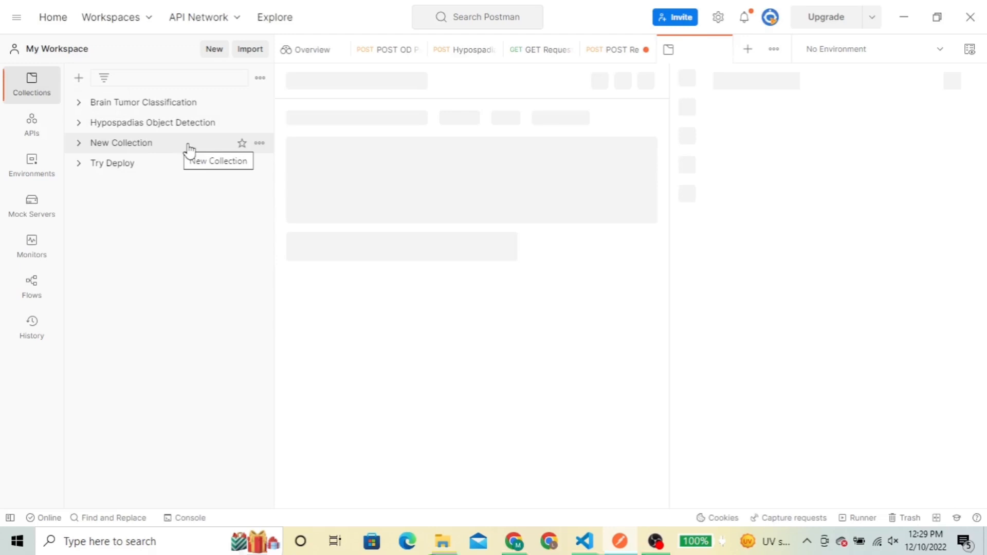
click(260, 144)
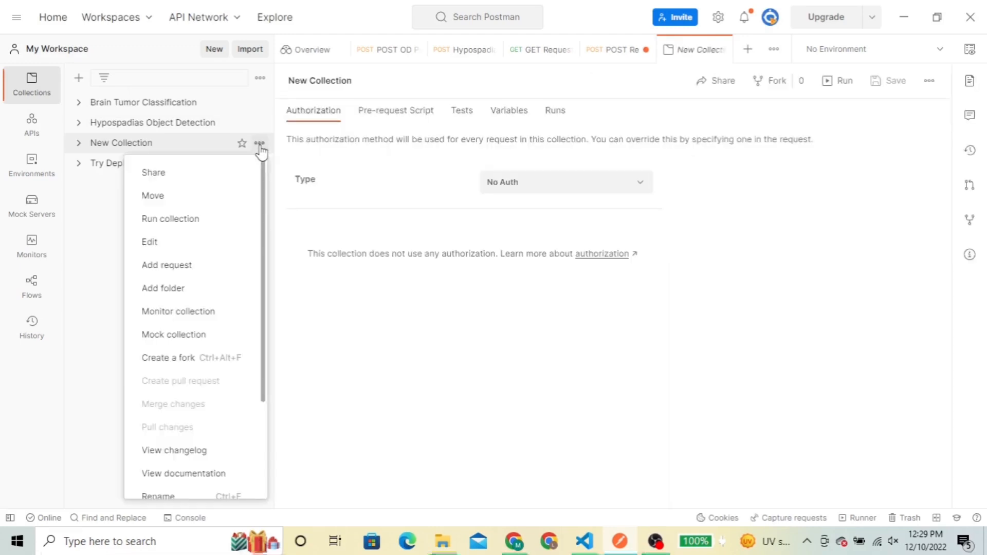
click(193, 498)
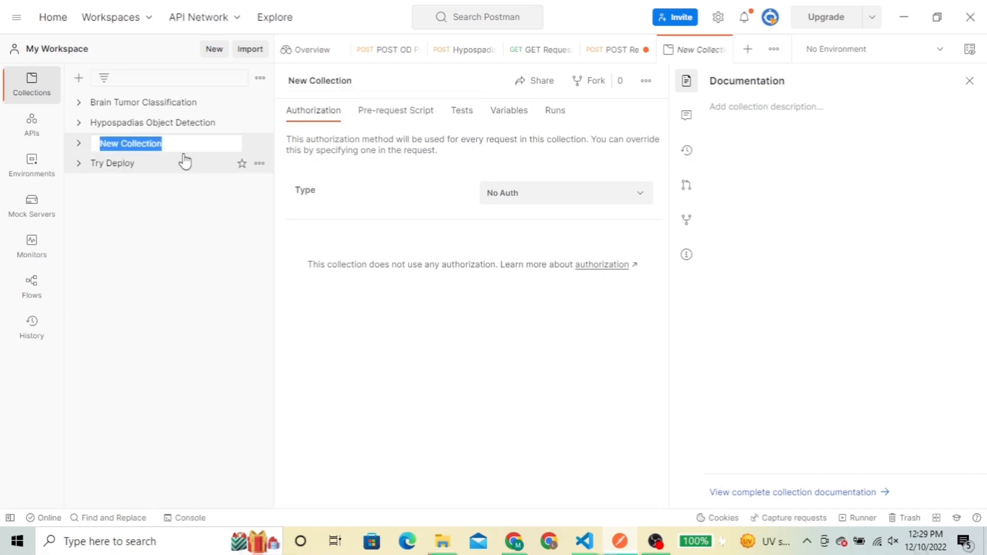
text(HelloWorld)
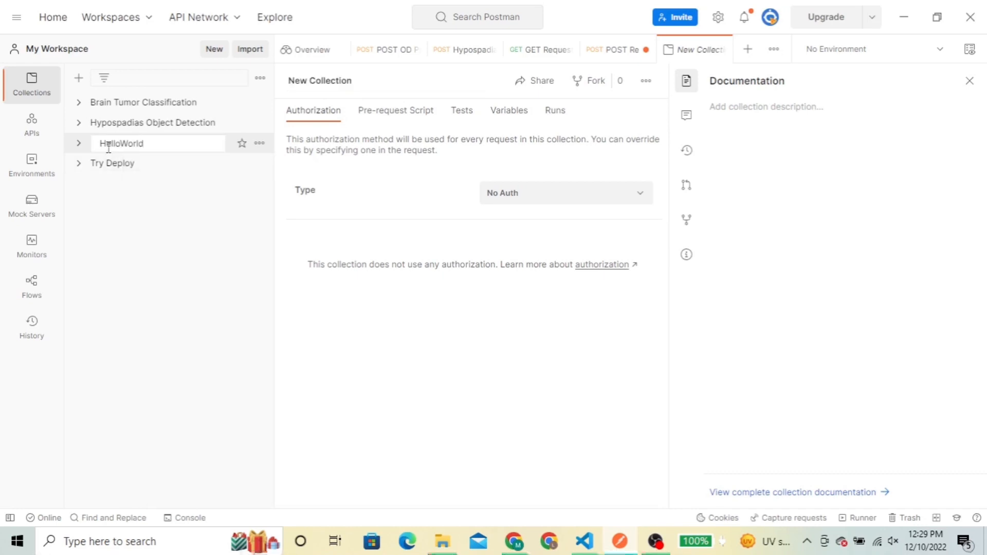
key(Return)
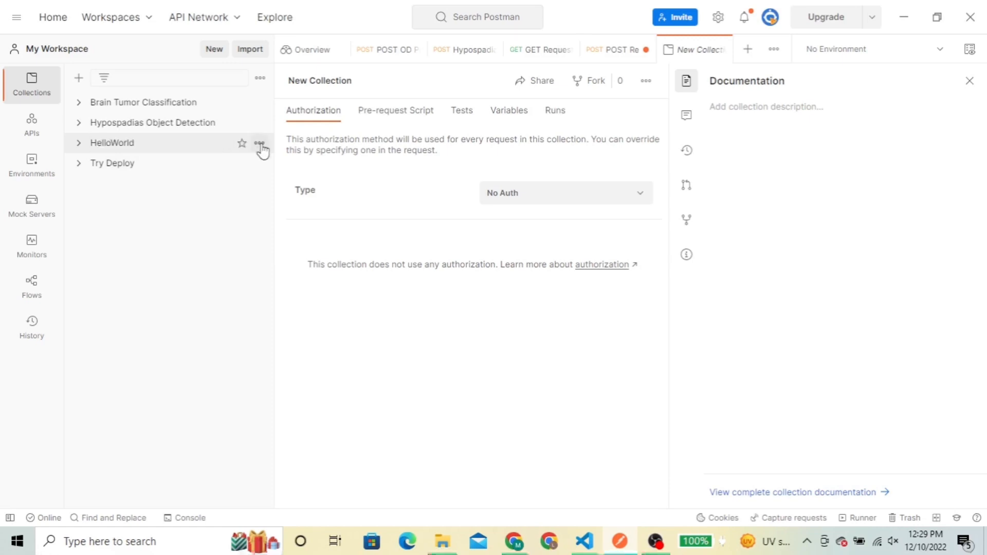
Step: Add a request named GET Hello Request to the HelloWorld collection
click(259, 143)
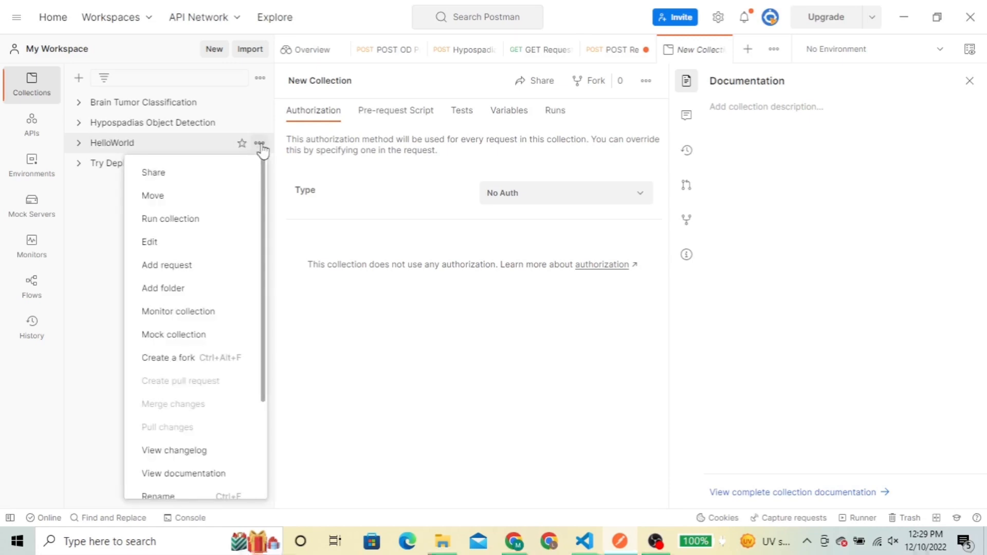
click(203, 271)
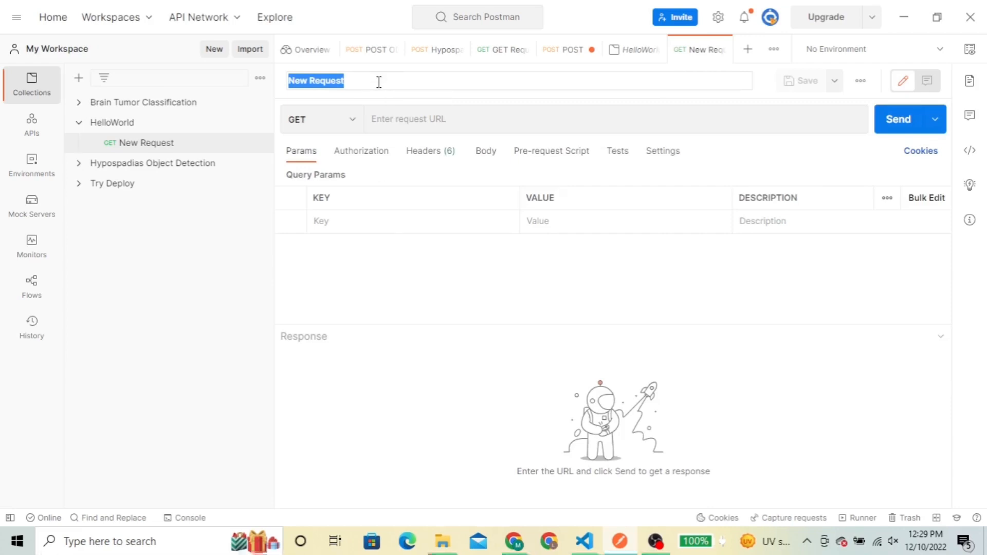
text(GET H)
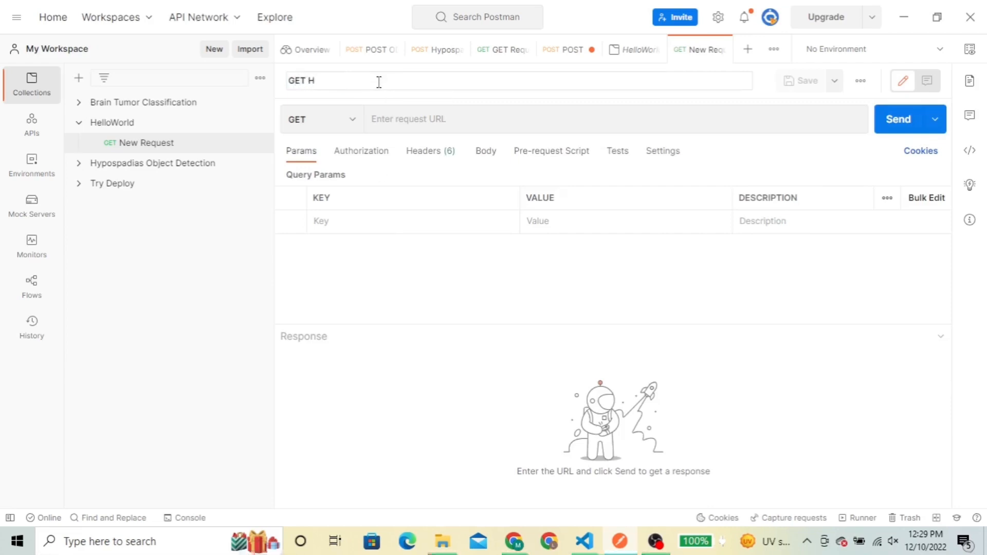
text(ello Request)
click(429, 120)
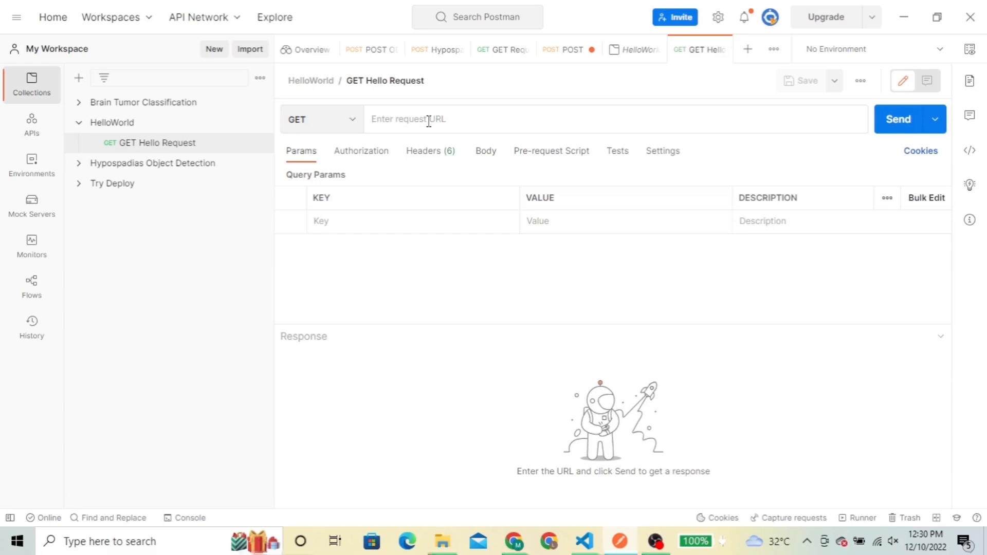
key(ctrl+v)
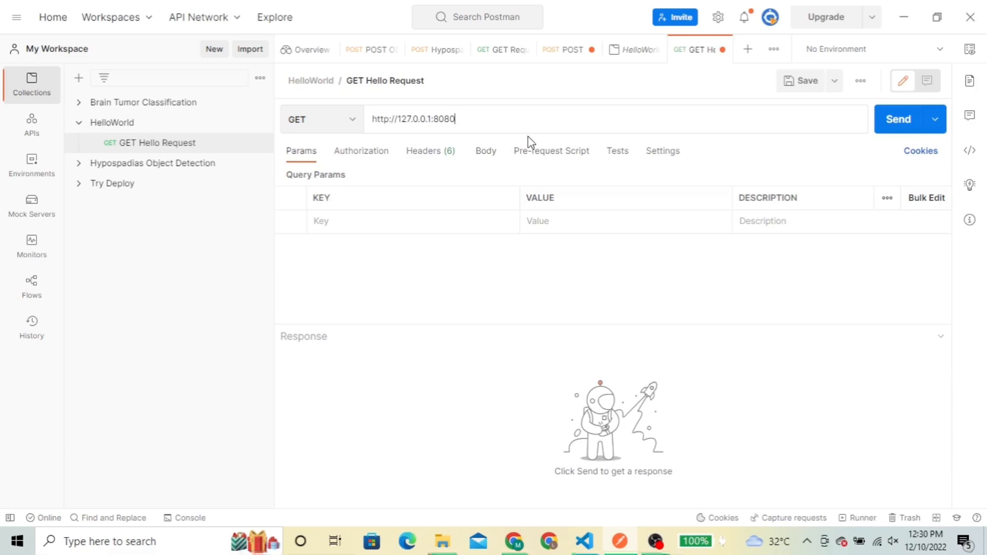
click(897, 122)
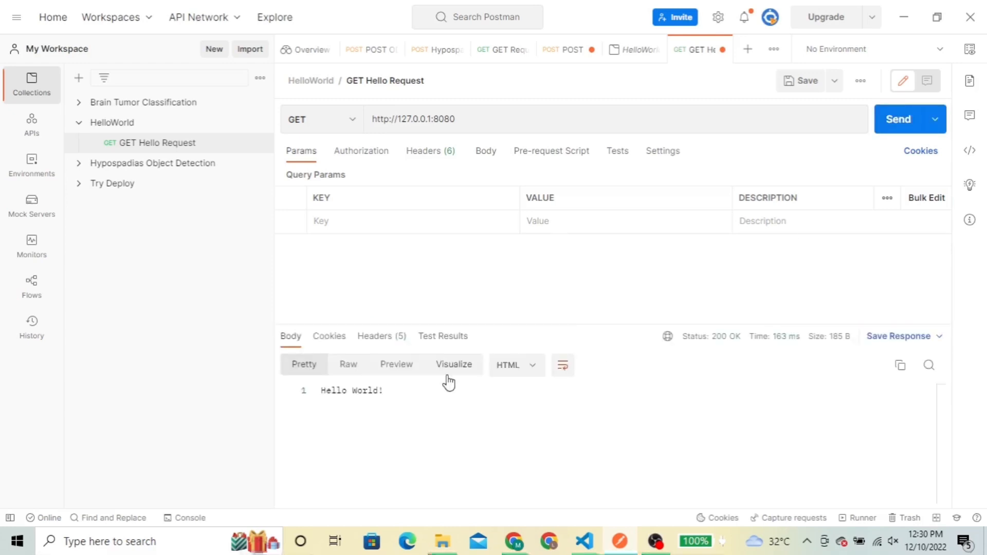
drag(392, 395, 322, 401)
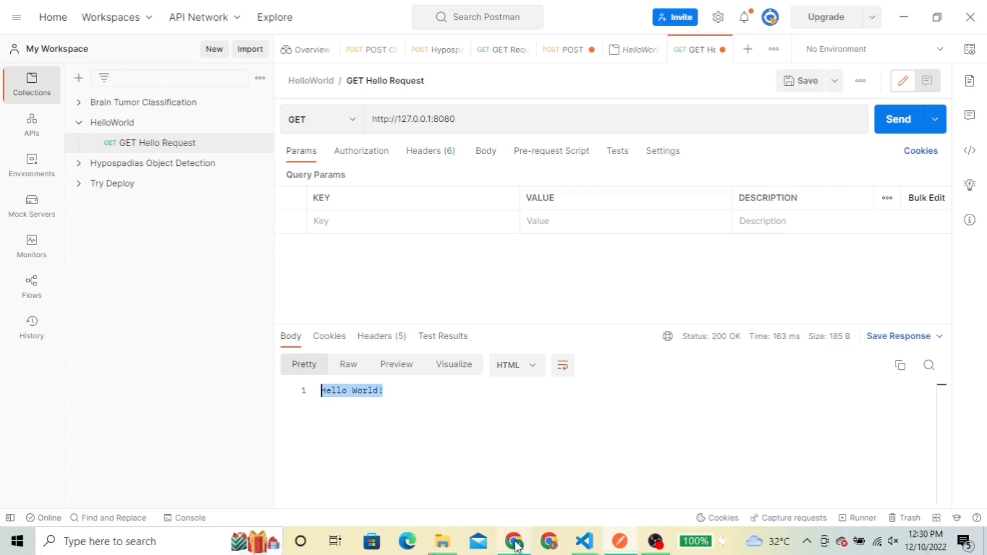
Step: Switch to Chrome, open GitHub in a new tab and bring up the new repository form
click(548, 540)
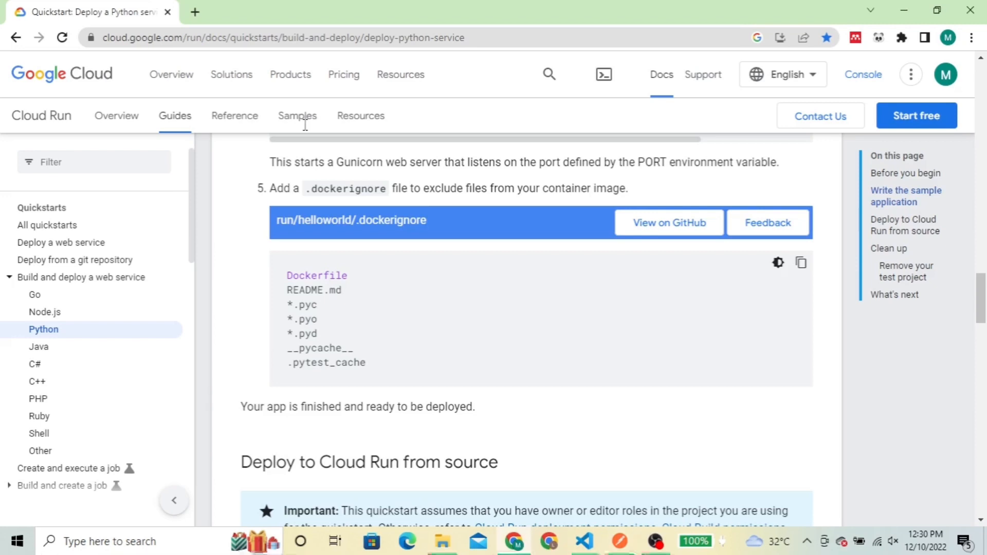
click(195, 12)
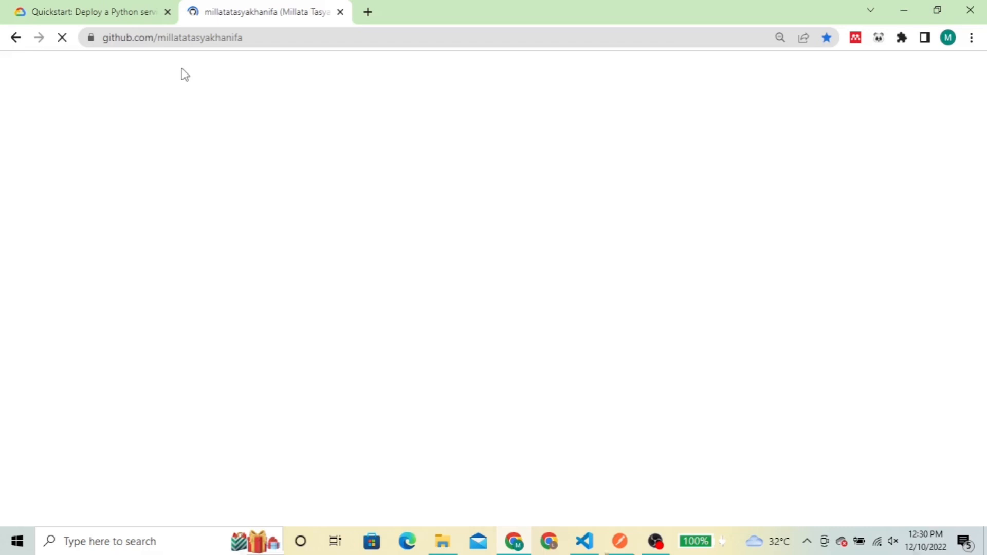
click(910, 71)
click(898, 95)
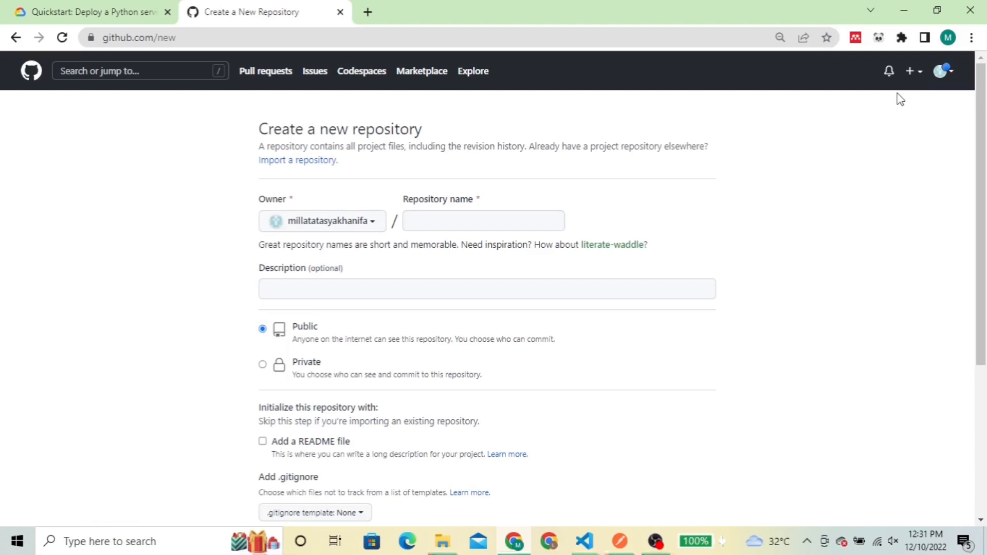
Step: Create a public repository named helloworld without a README, .gitignore or license
click(452, 227)
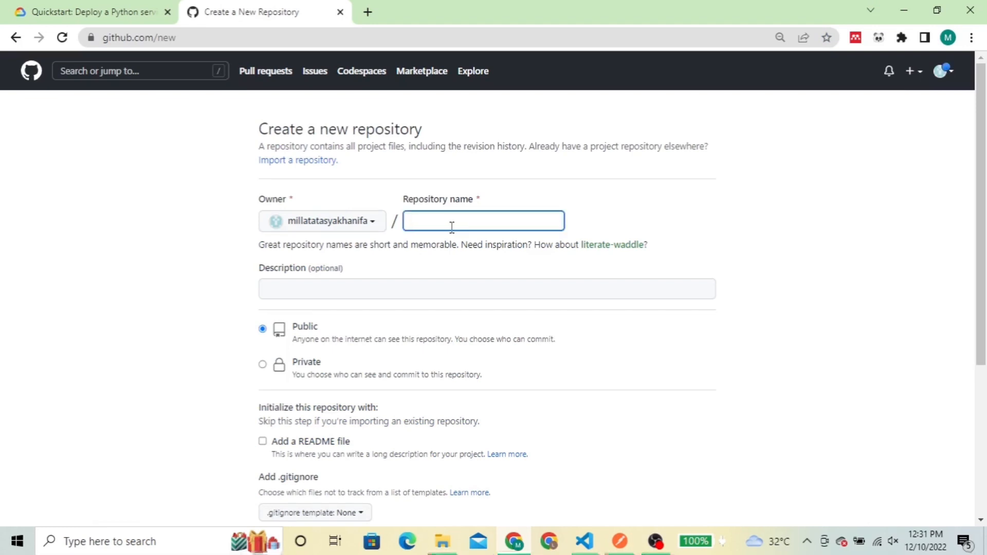
text(helloworld)
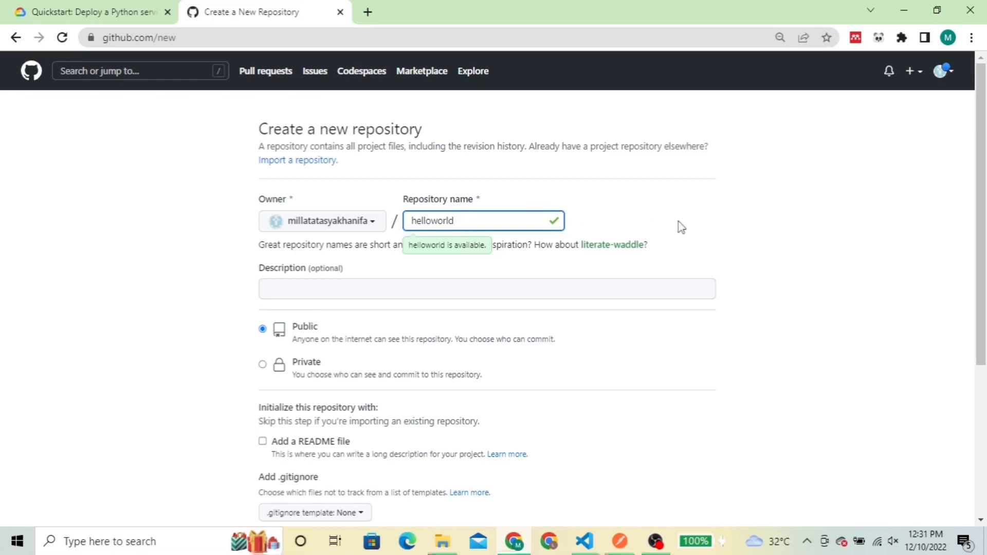
drag(985, 237, 985, 375)
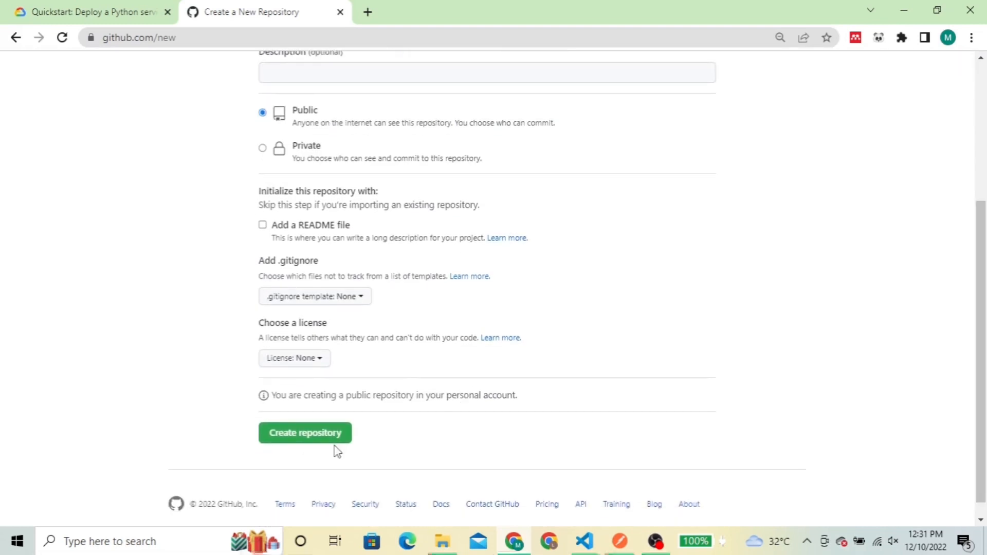
click(320, 437)
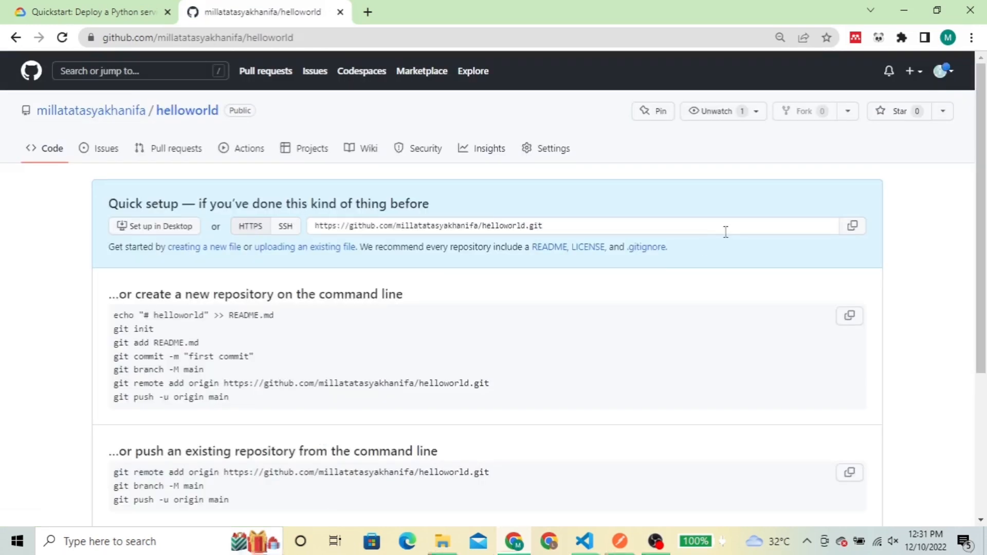
Step: Upload all files from the local helloworld folder in File Explorer to the new repository's file upload page
click(324, 248)
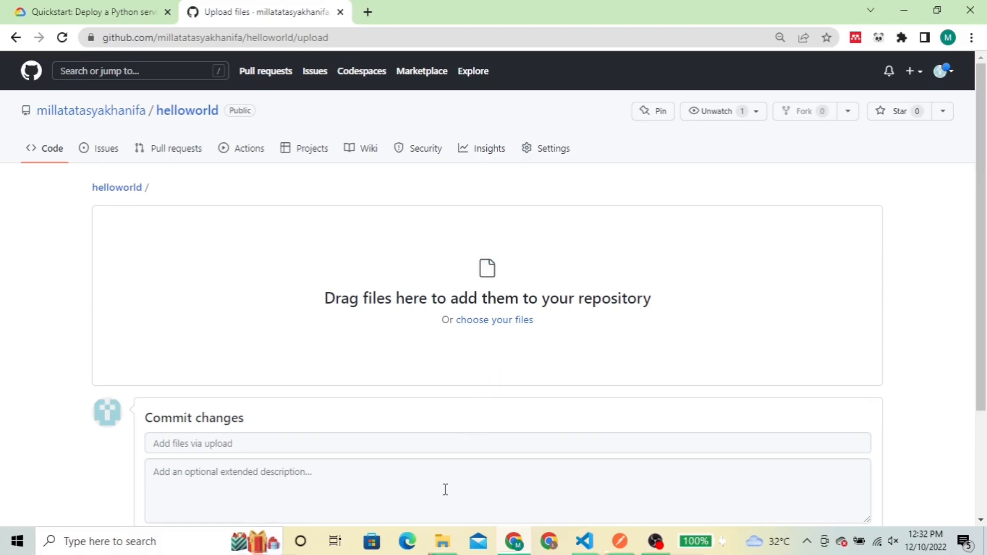
click(443, 541)
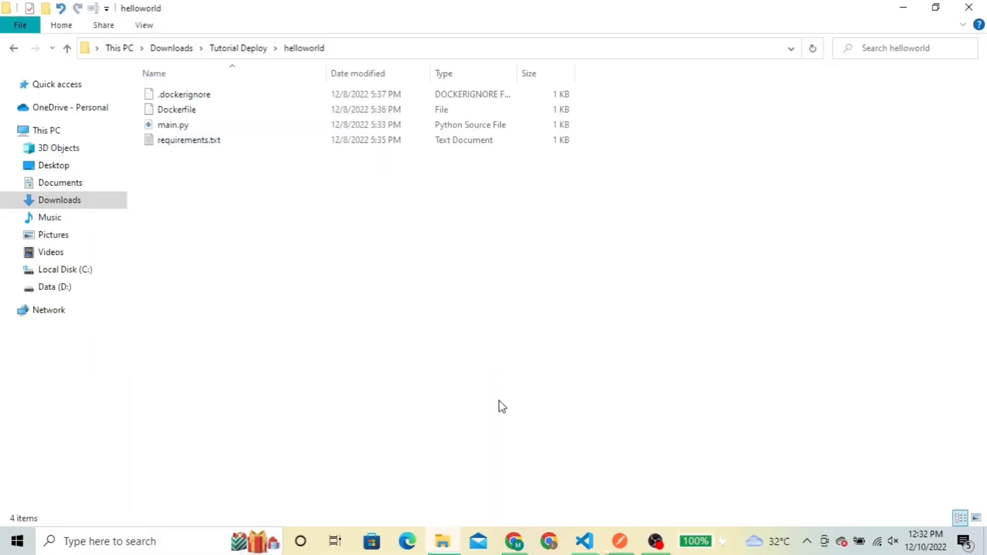
key(super+Left)
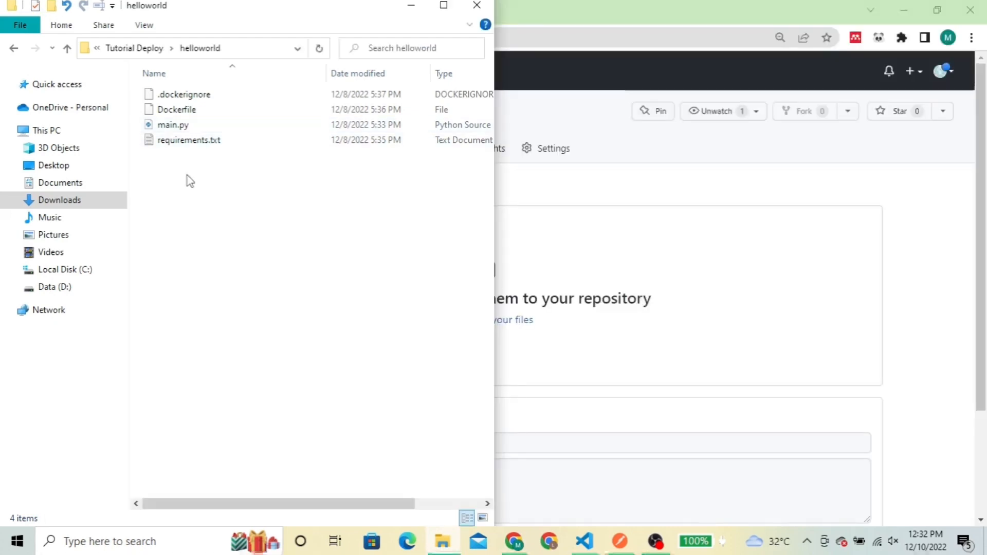
key(ctrl+a)
drag(181, 125, 553, 305)
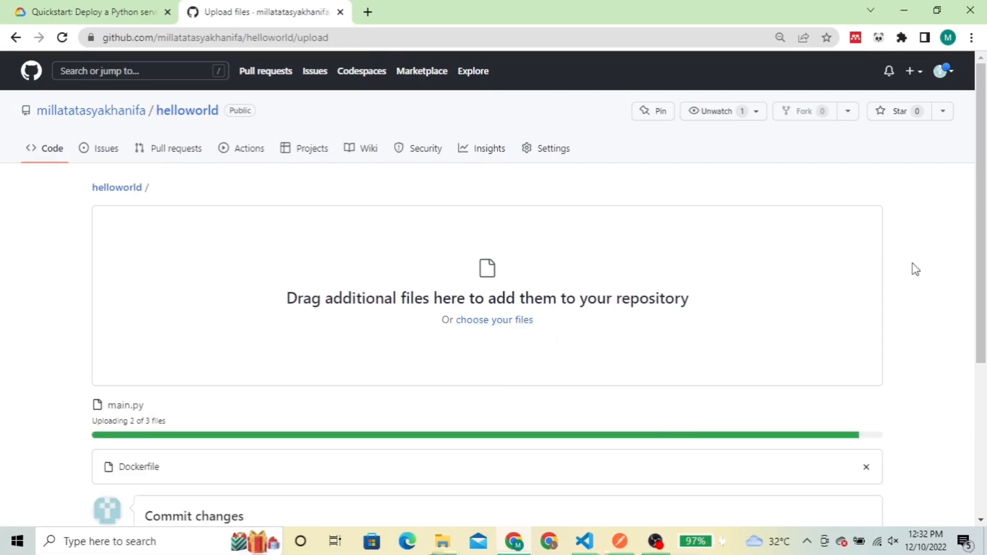
Step: Add .dockerignore from Downloads > Tutorial Deploy > helloworld to the upload and commit all the files to the repository
scroll(739, 247, down, 2)
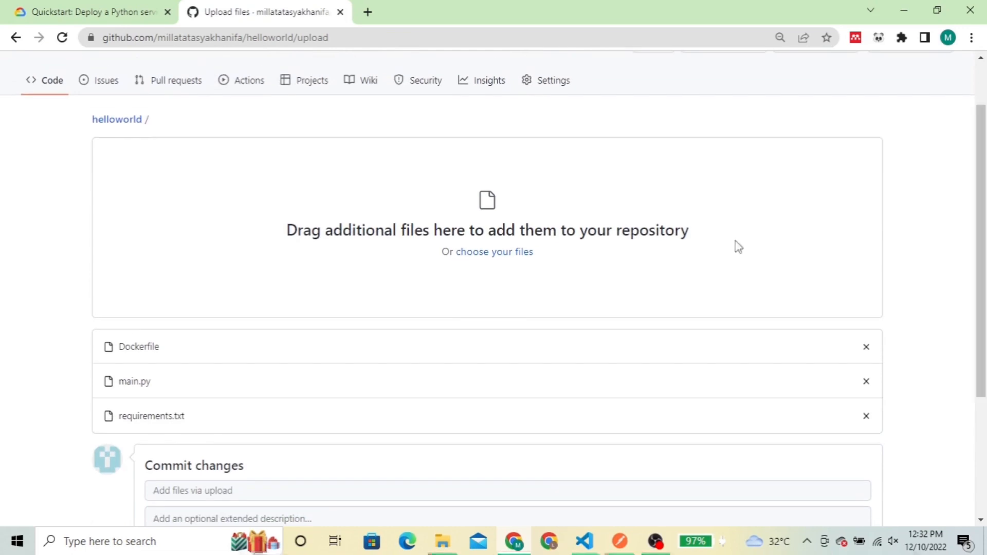
click(504, 253)
click(504, 253)
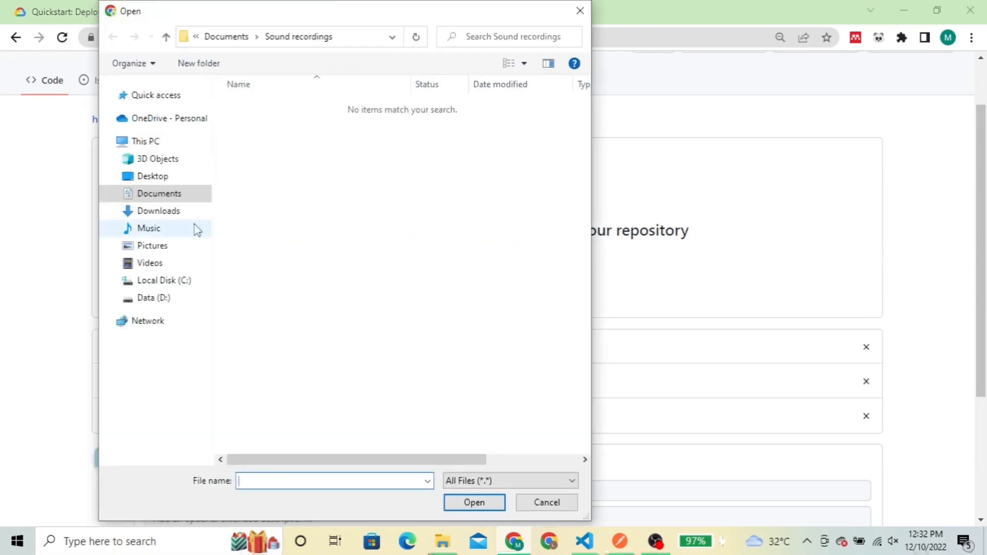
click(182, 214)
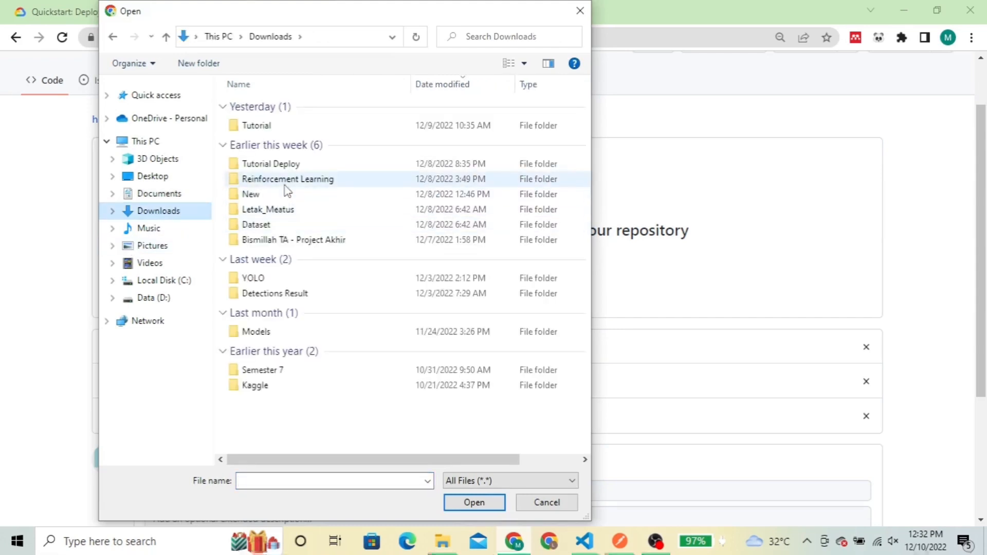
double_click(271, 164)
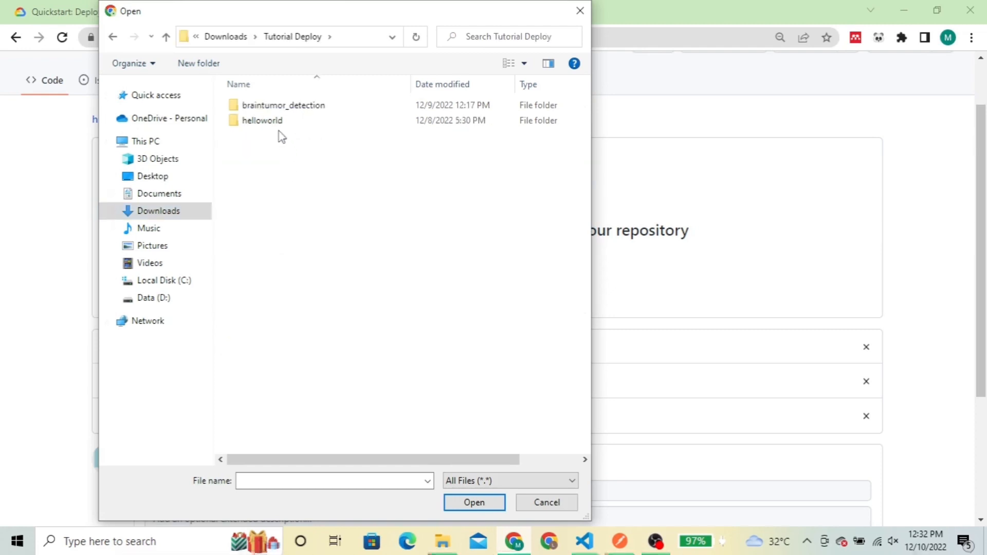
double_click(281, 123)
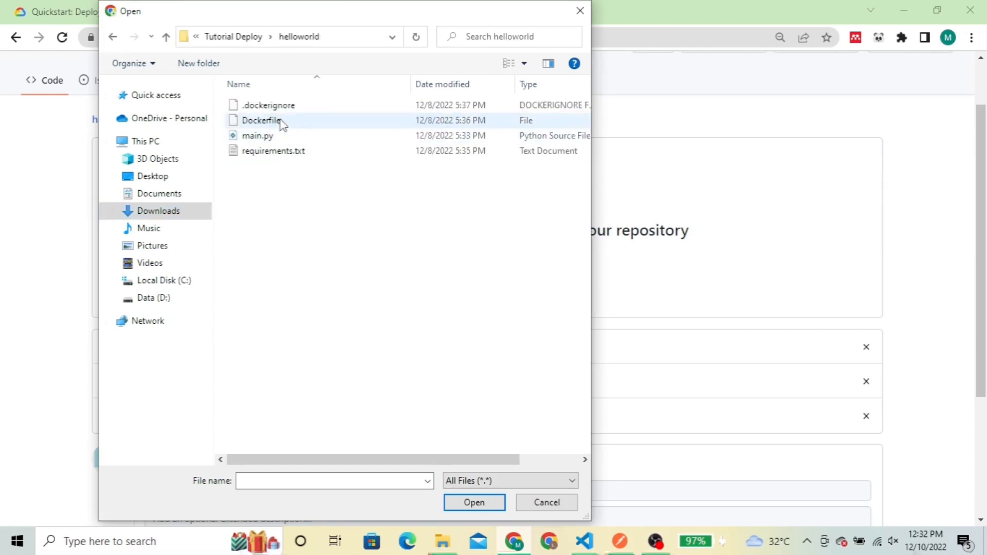
click(282, 108)
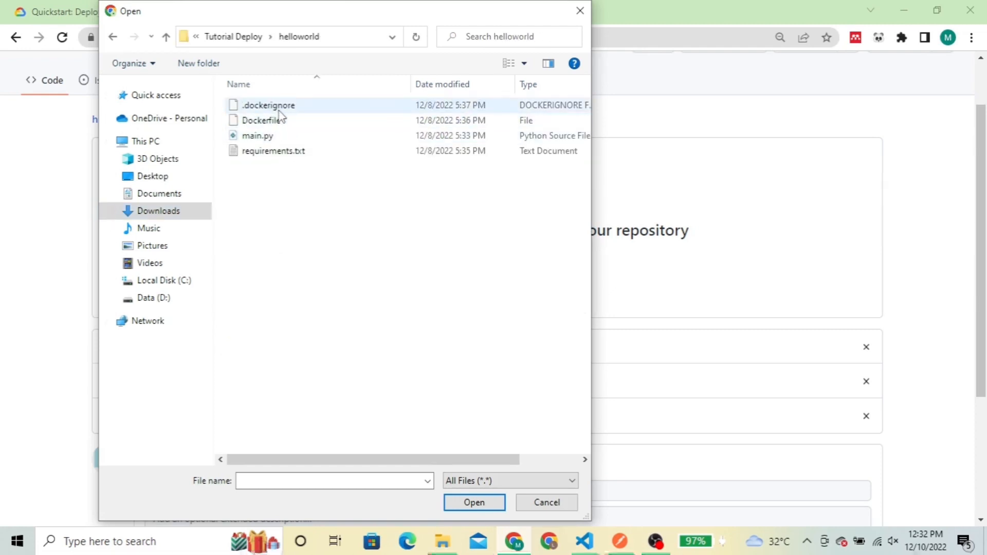
click(480, 502)
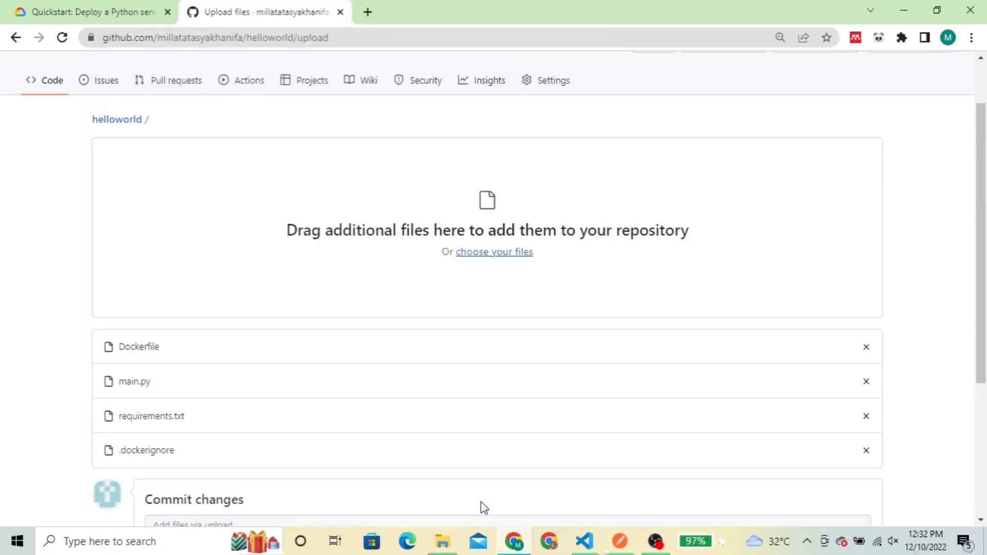
drag(983, 266, 985, 375)
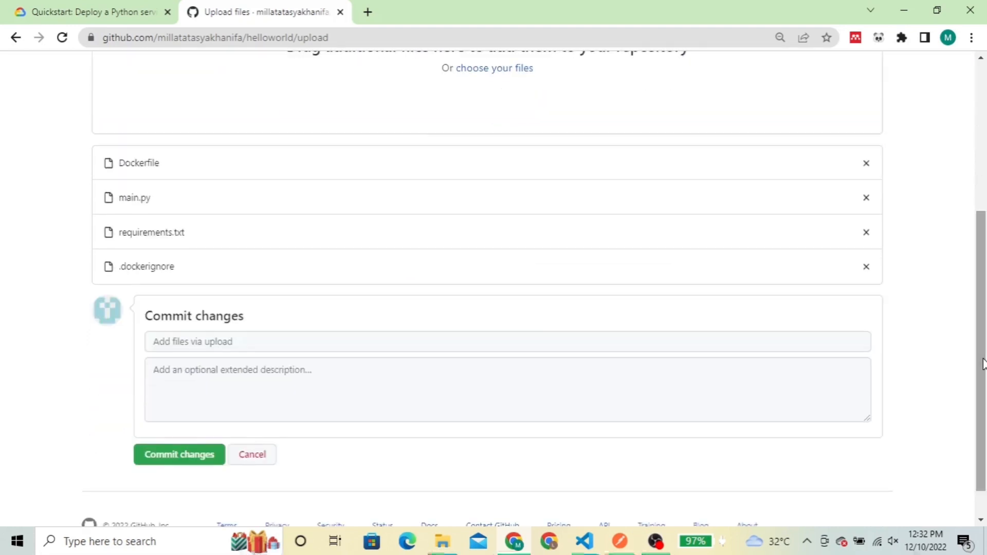
click(180, 460)
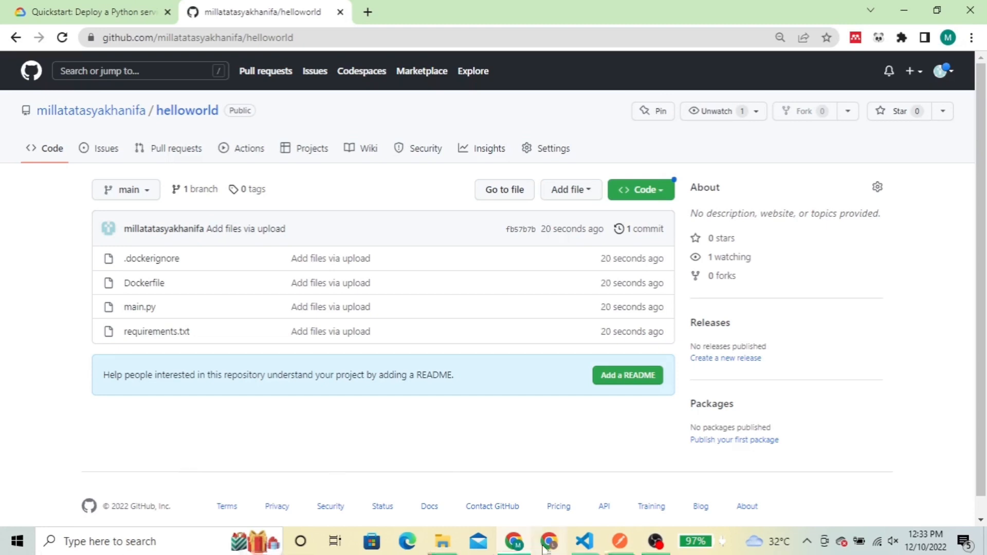
Step: Switch to the other Chrome profile's window, open Google Cloud and start creating a new Cloud Run service in My Project 1299
click(543, 546)
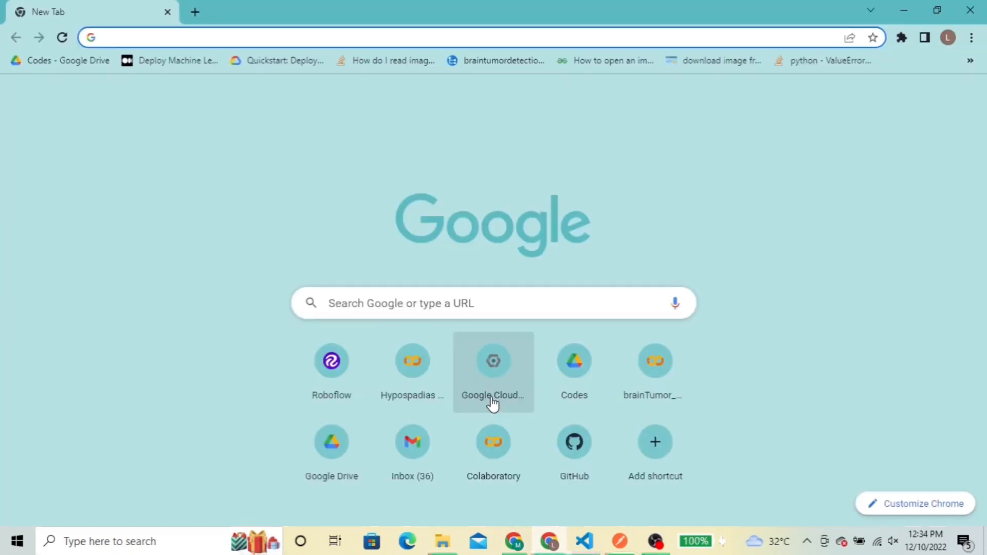
click(492, 404)
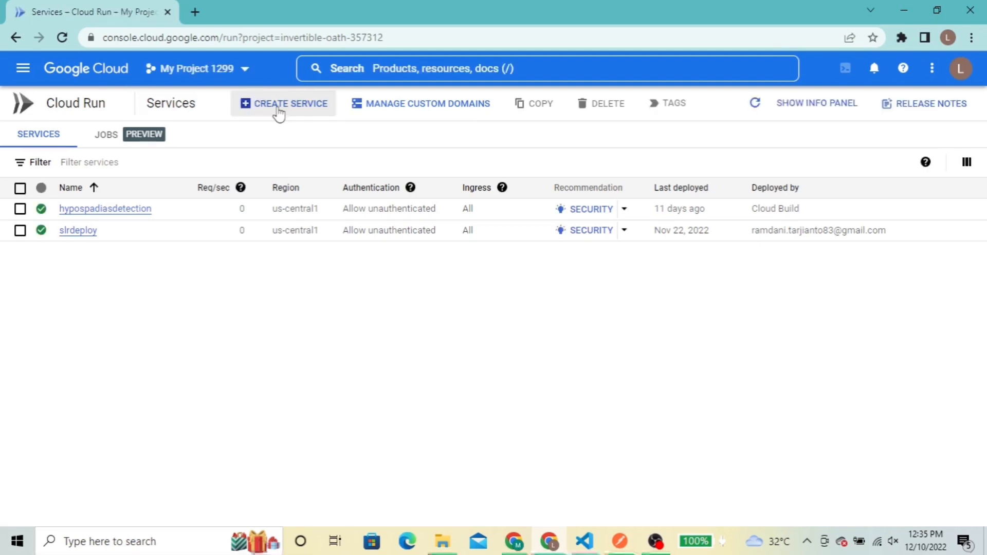
click(279, 109)
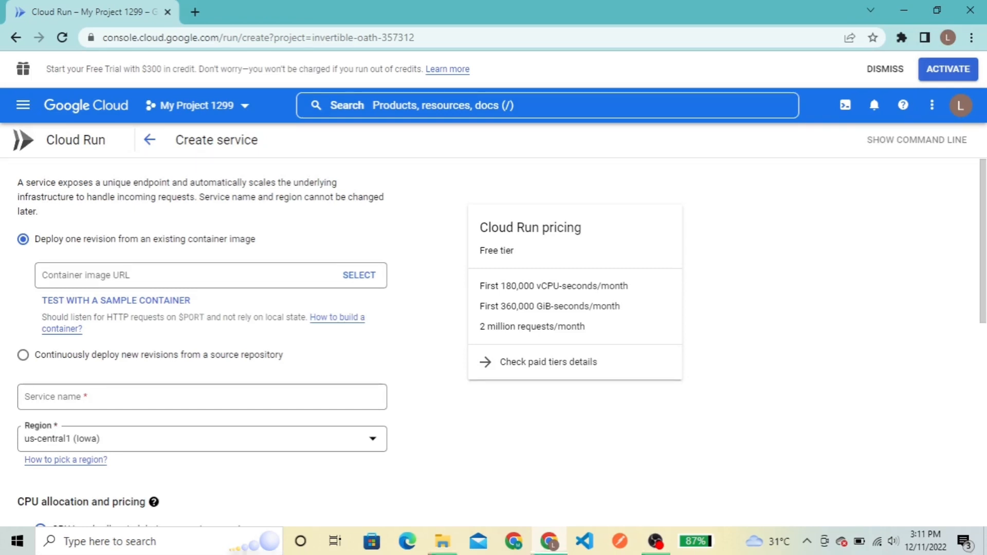
Step: Choose continuous deployment from a source repository and select the GitHub helloworld repository as the Cloud Build source
click(23, 355)
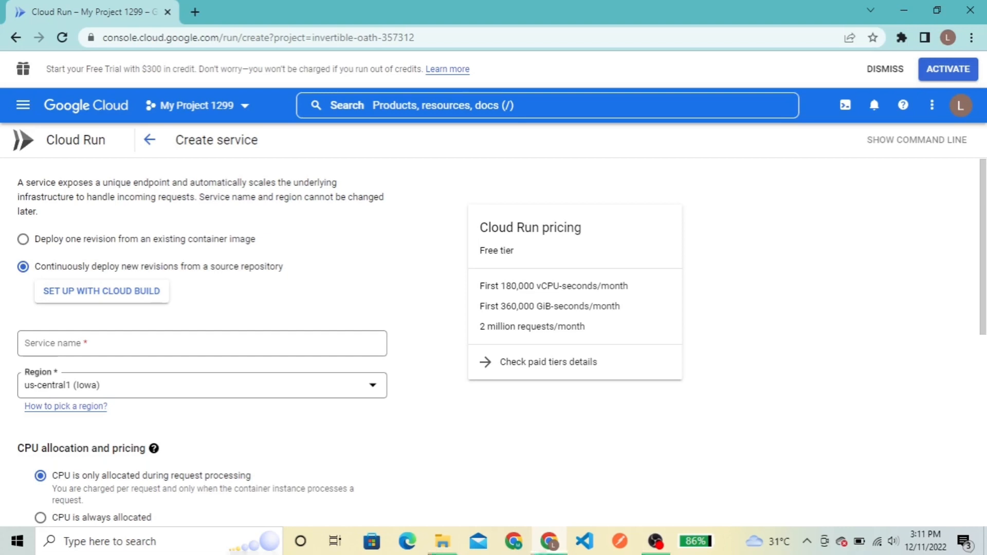
click(101, 292)
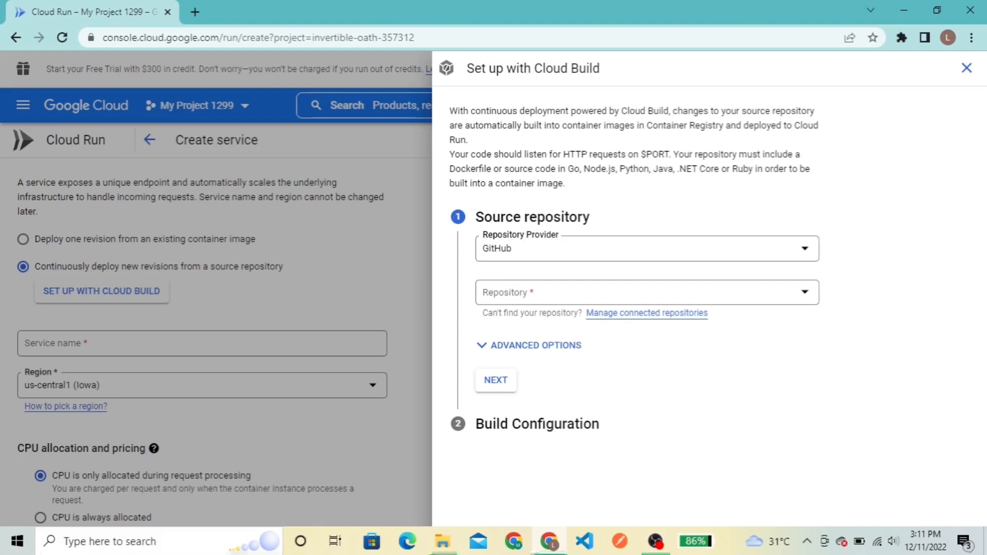
click(647, 292)
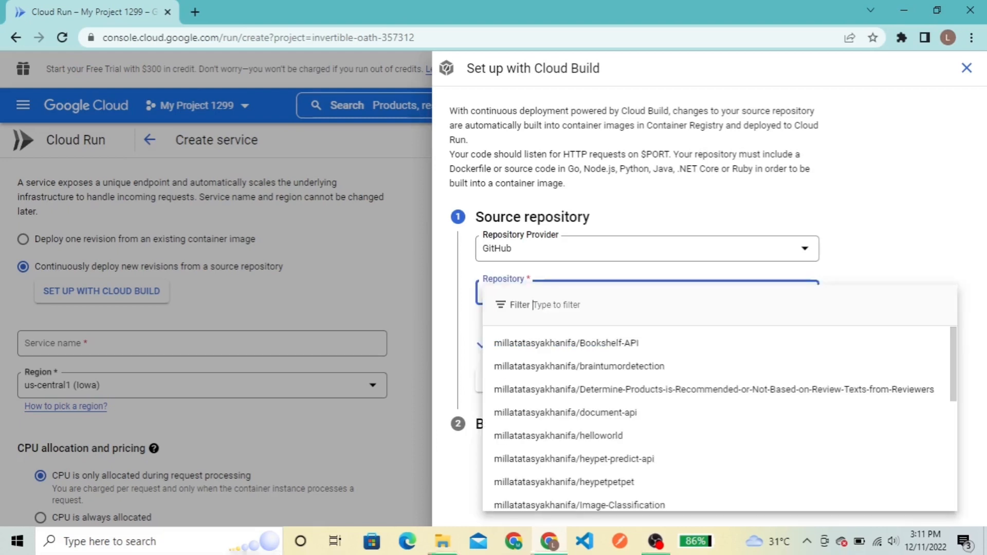
click(558, 436)
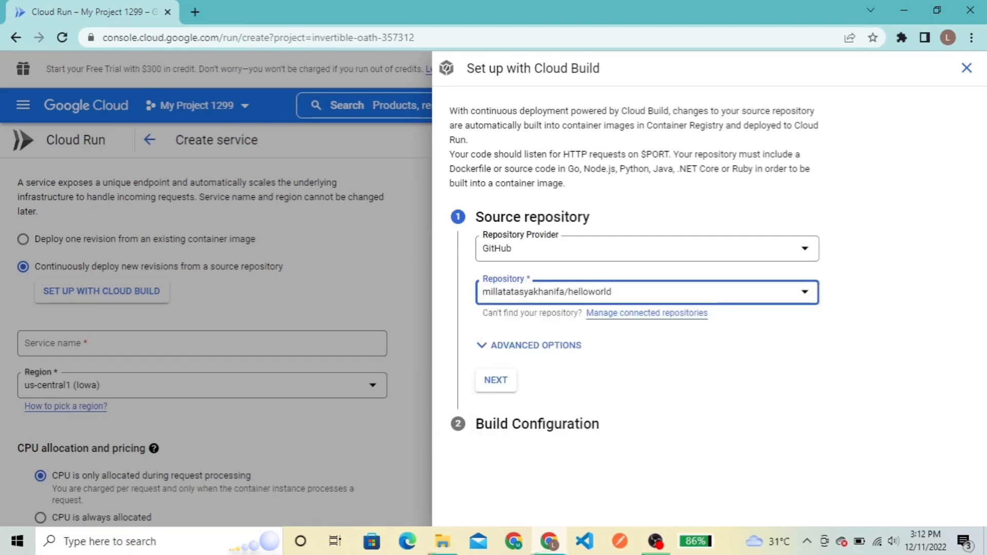
click(496, 380)
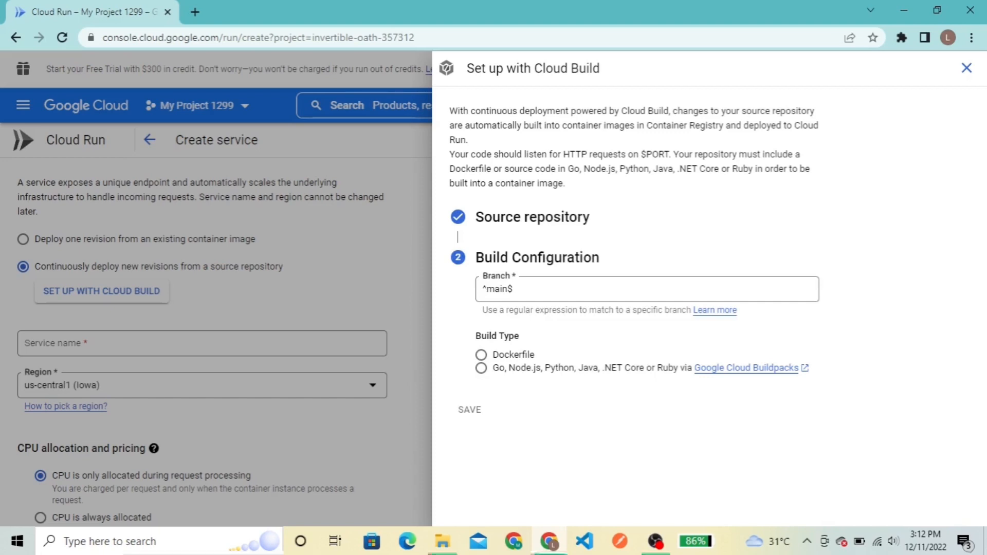
Step: Configure the build with branch pattern .* (any branch) and build type Dockerfile at /Dockerfile, and save the Cloud Build setup
click(617, 289)
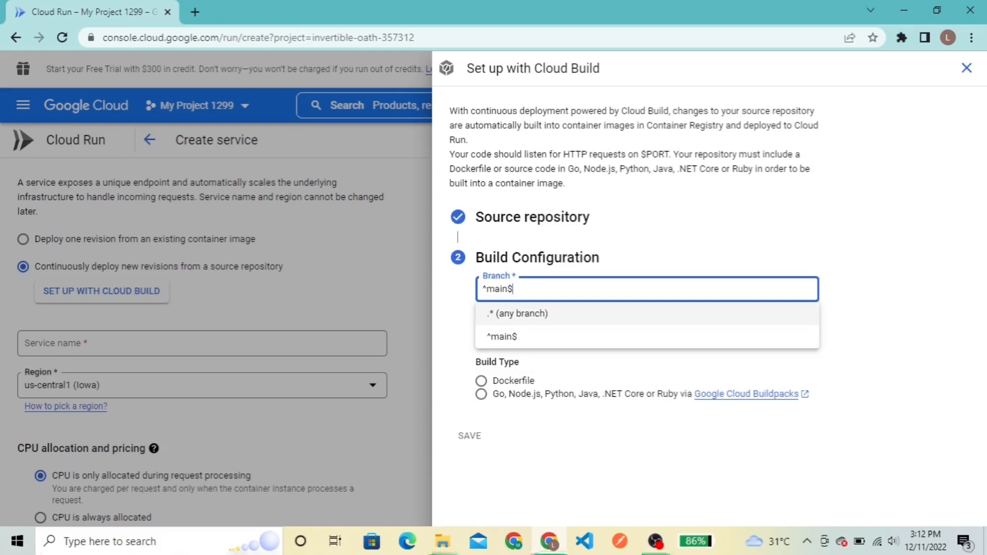
key(Return)
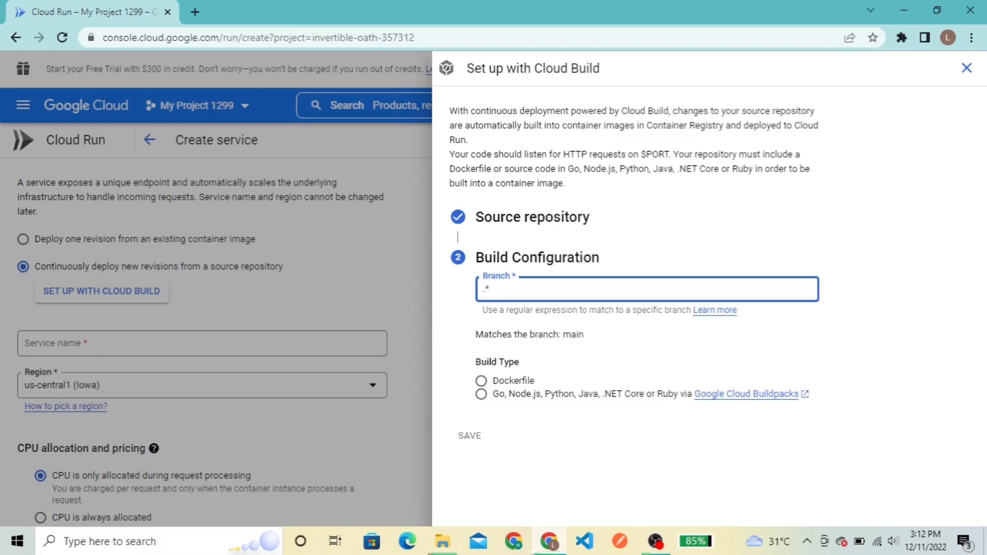
click(481, 381)
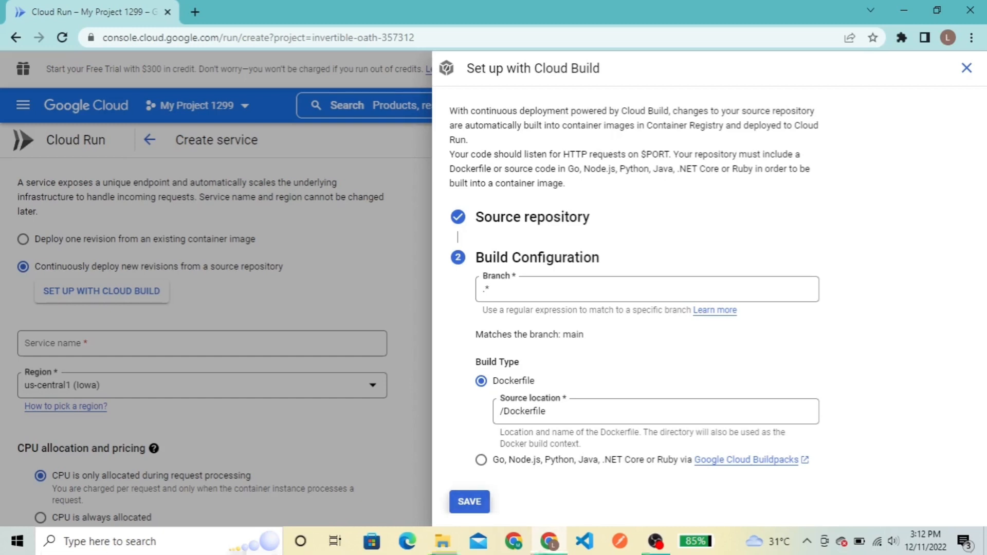
click(469, 502)
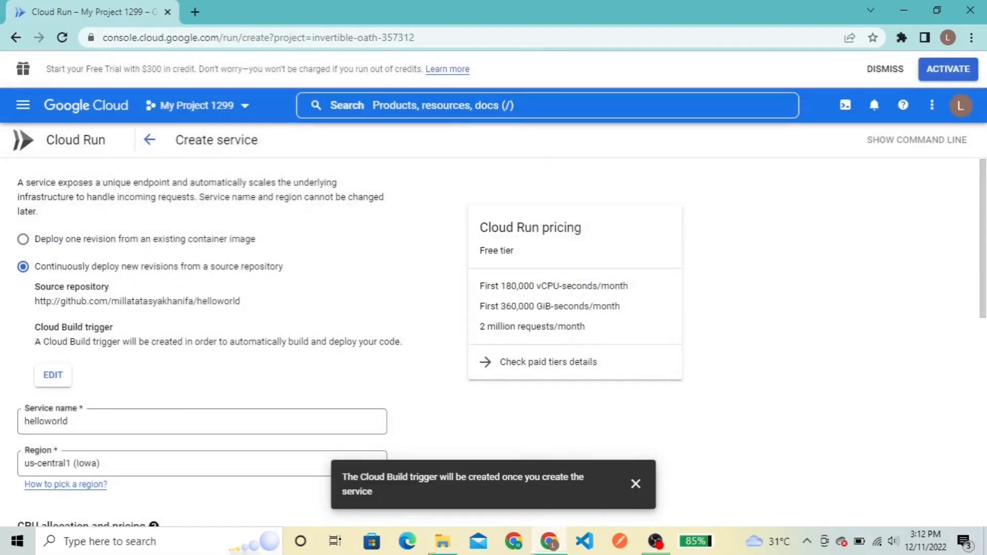
click(636, 484)
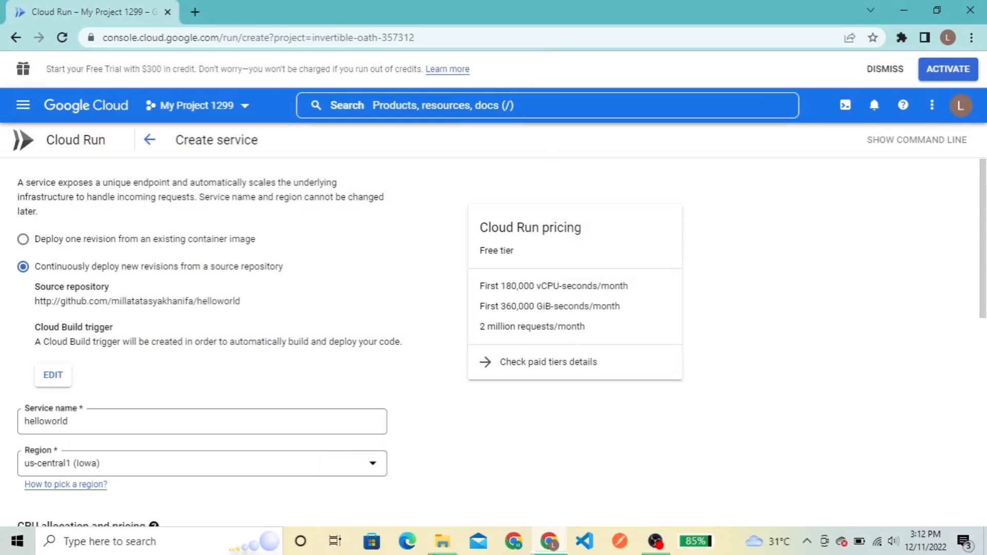
Step: Set the service's authentication to allow unauthenticated invocations
scroll(236, 340, down, 2)
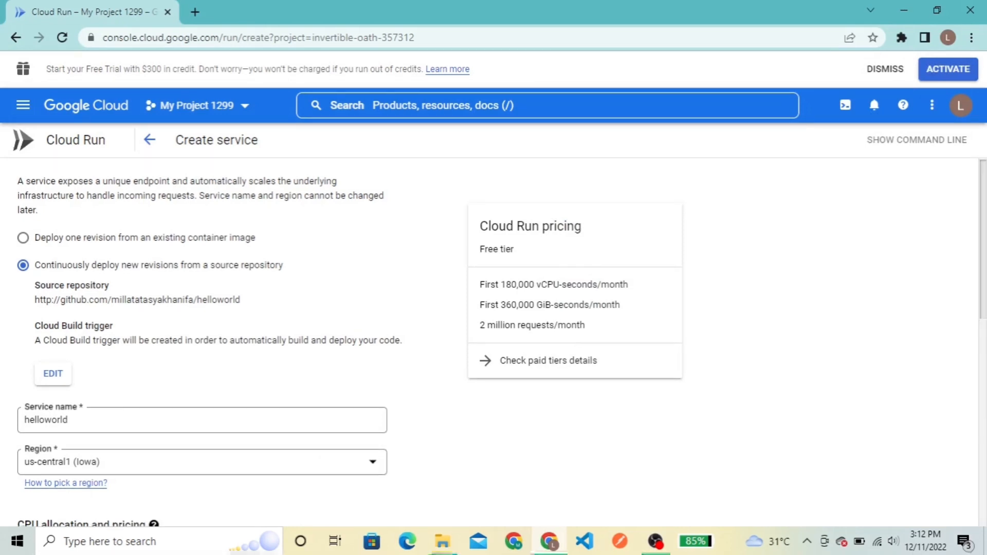
scroll(237, 339, down, 2)
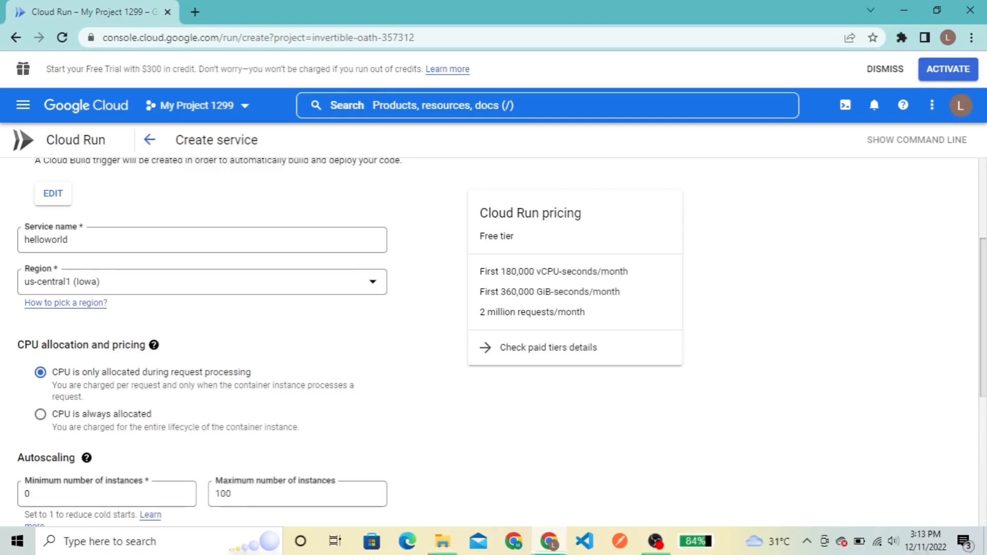
scroll(237, 339, down, 2)
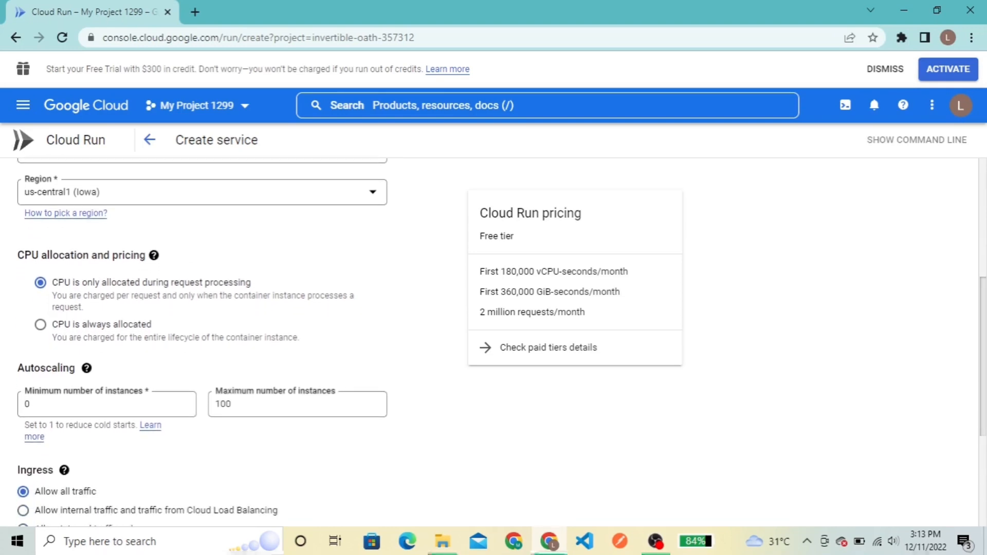
scroll(493, 343, down, 2)
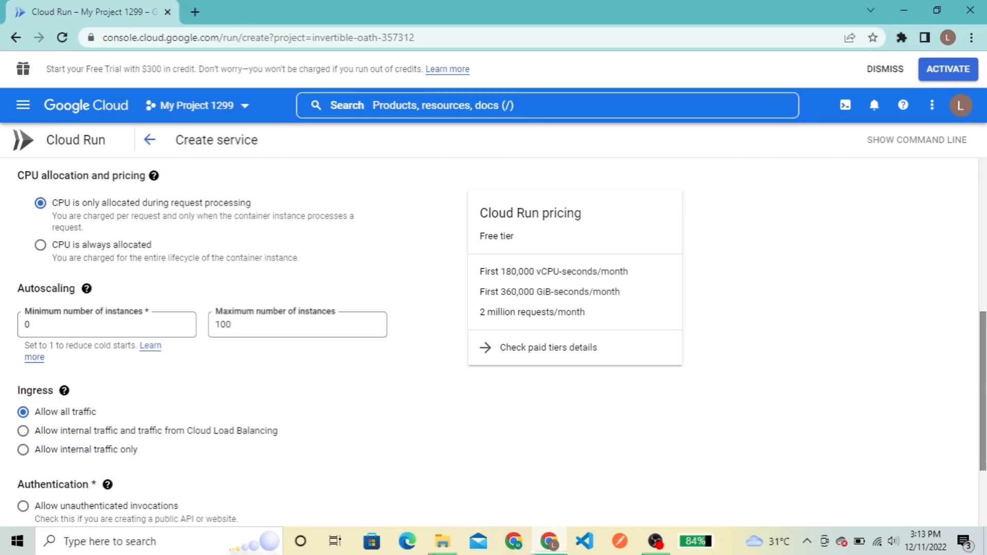
scroll(494, 340, down, 2)
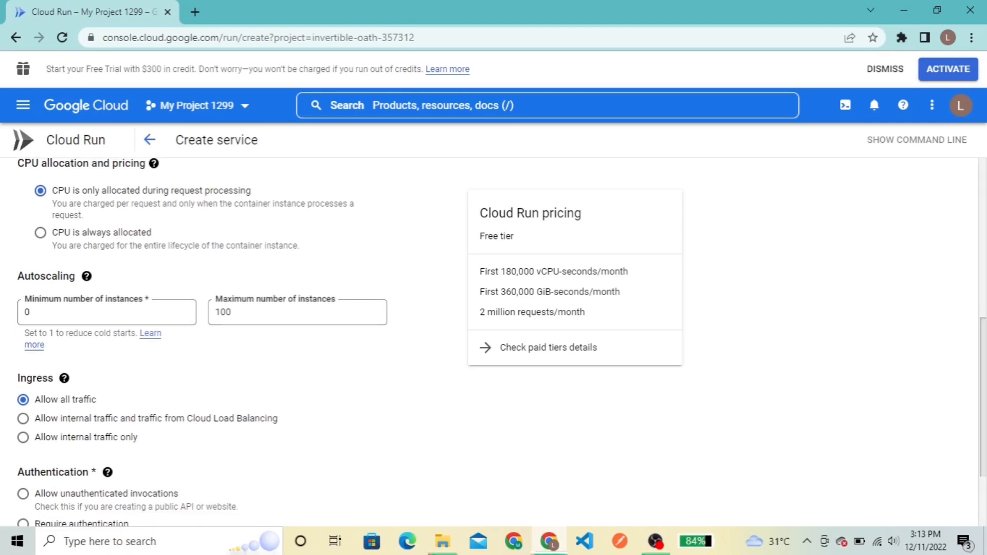
scroll(494, 340, down, 1)
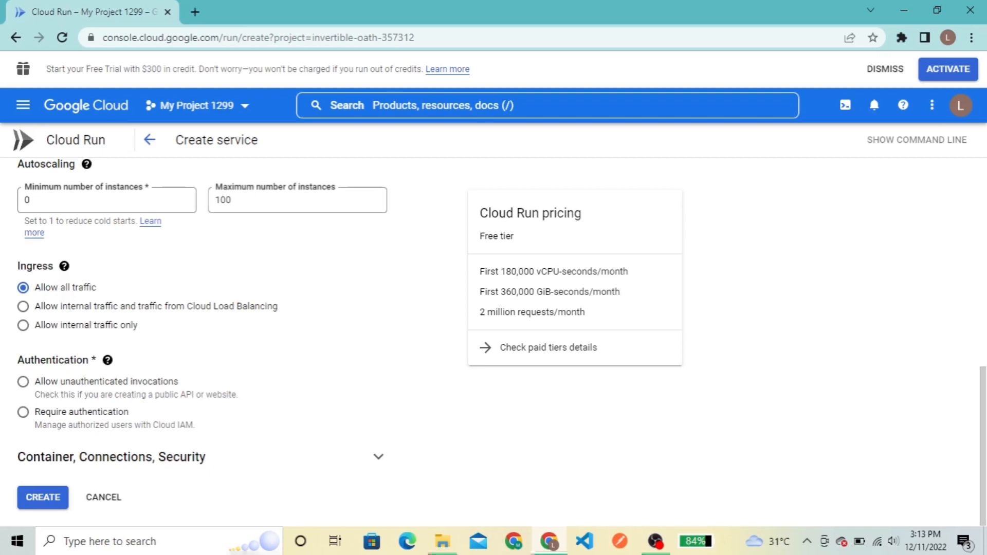
click(23, 382)
Step: Expand the container, connections and security settings and set the container's memory to 1 GiB
click(379, 457)
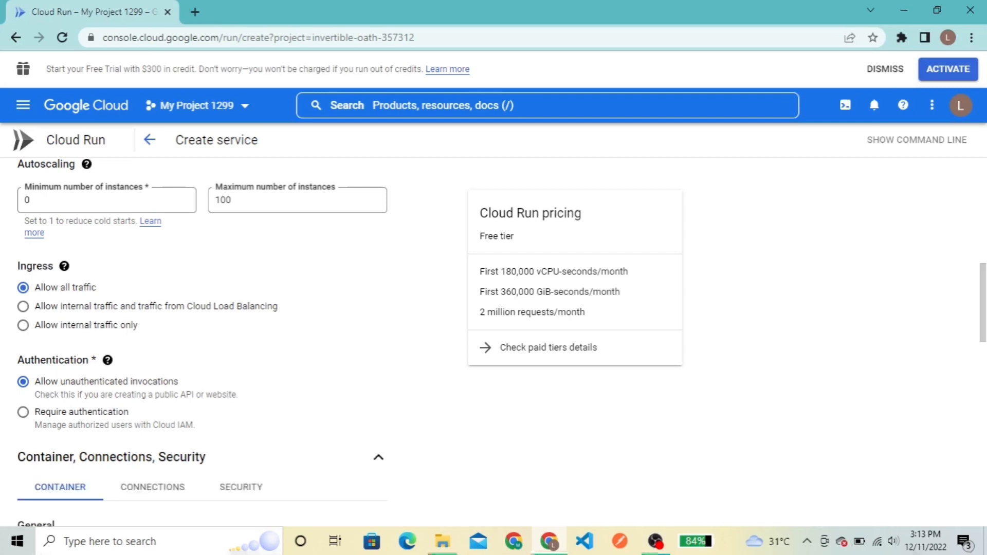
scroll(206, 340, down, 4)
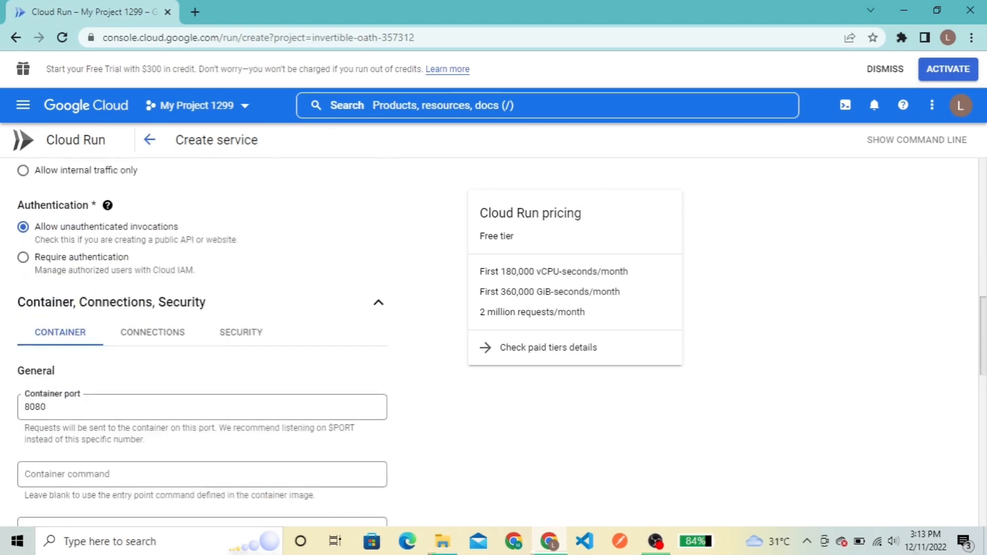
scroll(206, 339, down, 3)
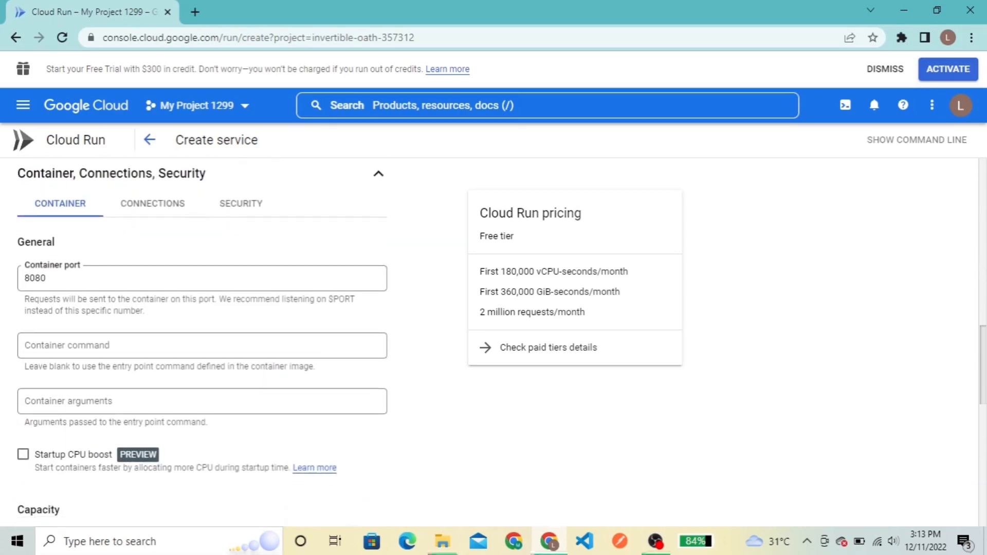
scroll(202, 342, down, 2)
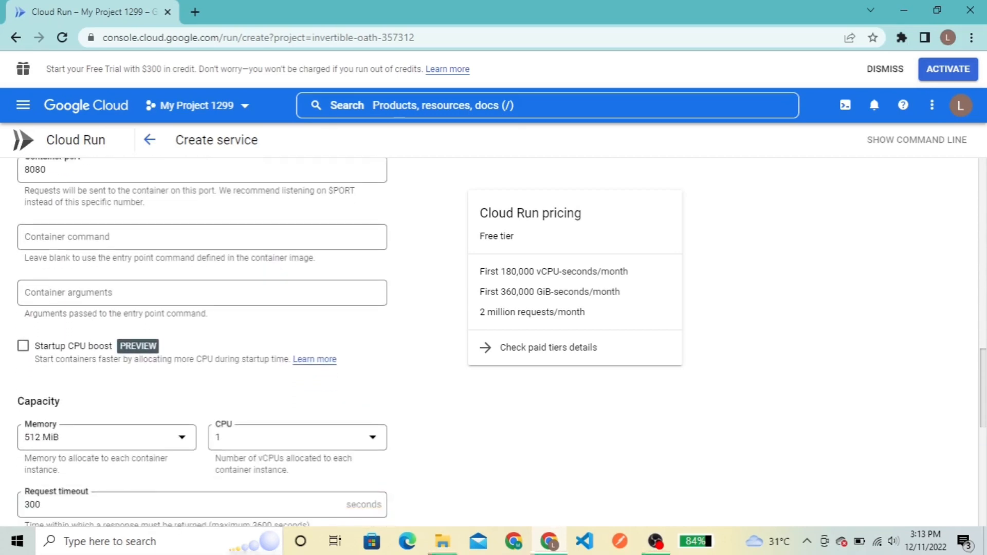
scroll(203, 342, down, 1)
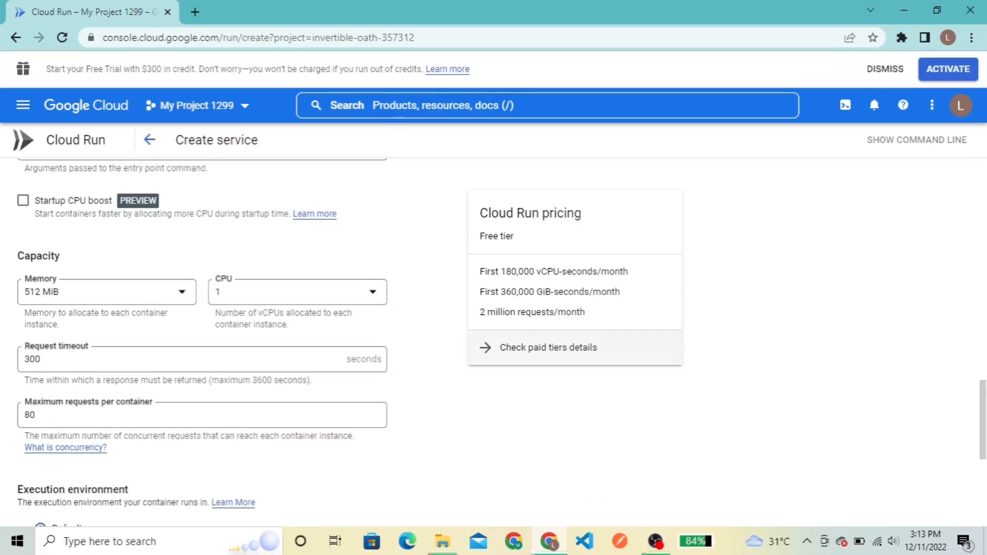
click(107, 293)
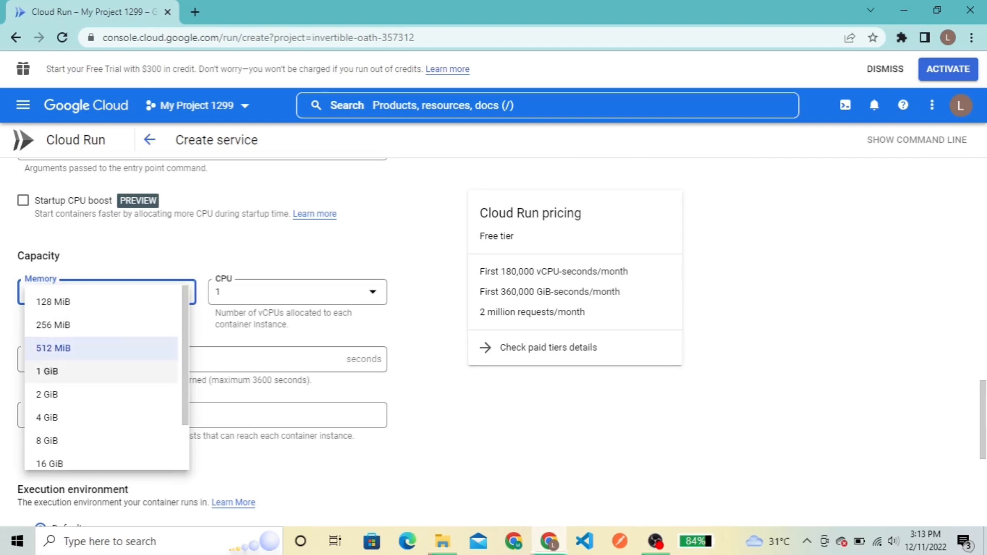
click(107, 371)
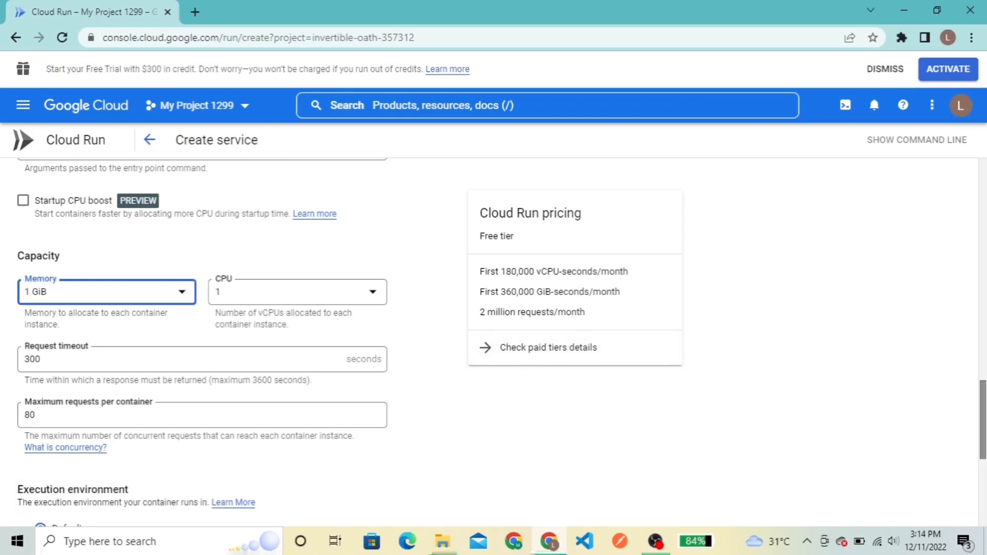
Step: Create the helloworld Cloud Run service with the default execution environment and no environment variables
scroll(493, 340, down, 1)
scroll(494, 339, down, 3)
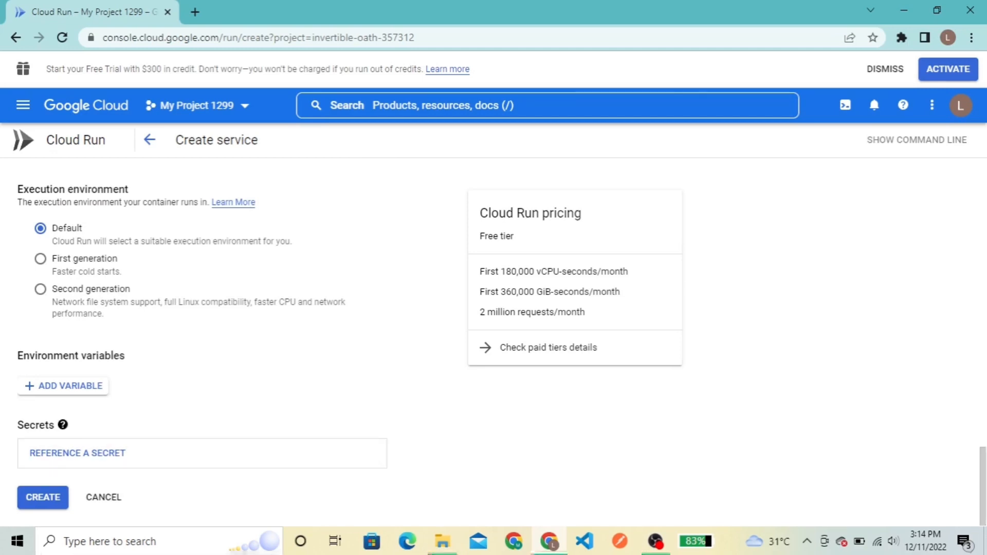
click(43, 498)
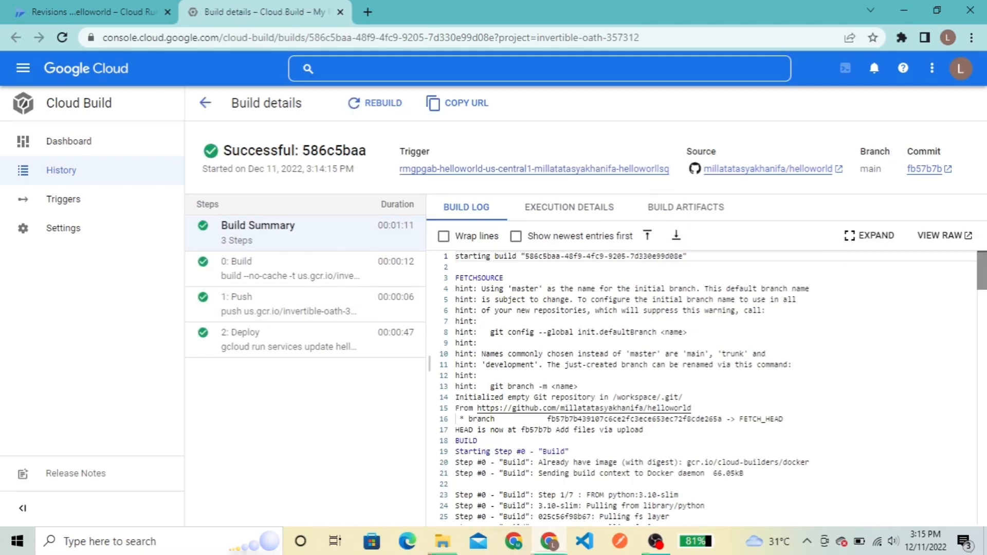
Step: Read through the helloworld Cloud Build log to its end, covering the build, push and deploy steps
scroll(702, 388, down, 5)
scroll(702, 389, down, 5)
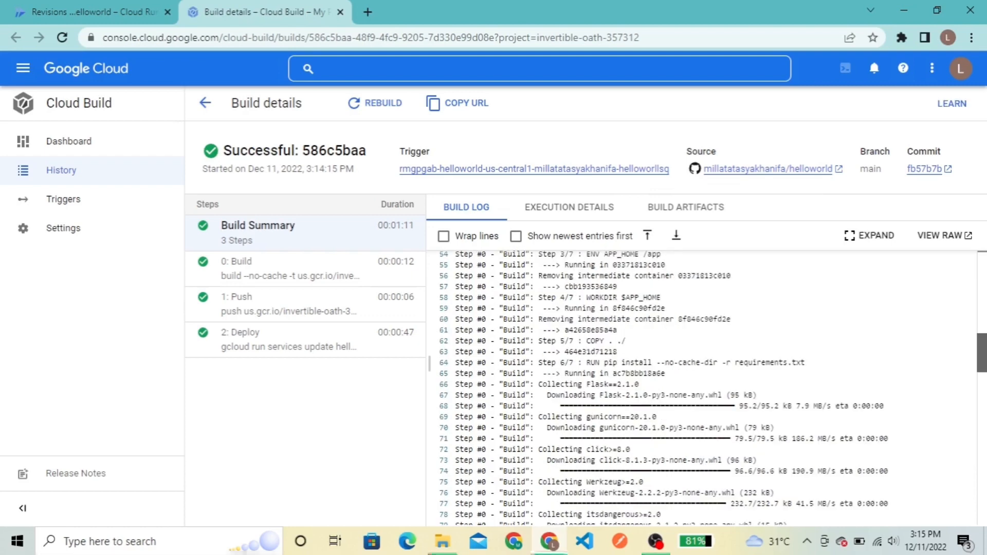
scroll(702, 389, down, 10)
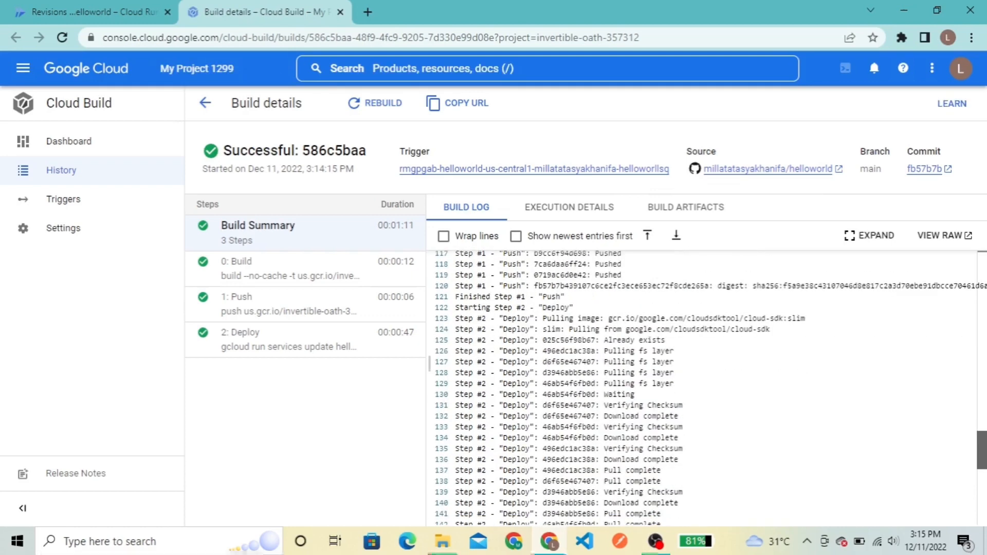
scroll(702, 388, down, 6)
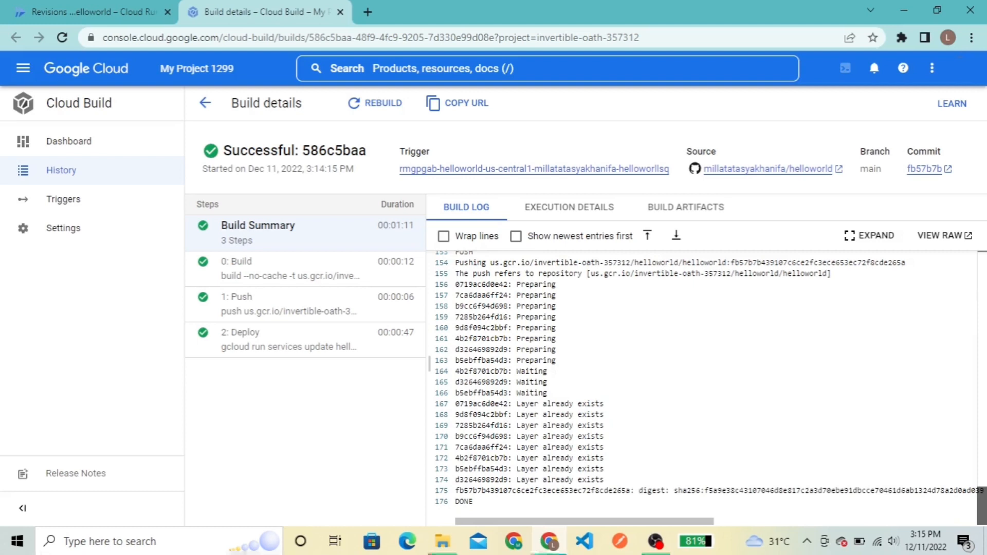
Step: Return to the helloworld Cloud Run service and read through its logs to the newest entries
click(92, 11)
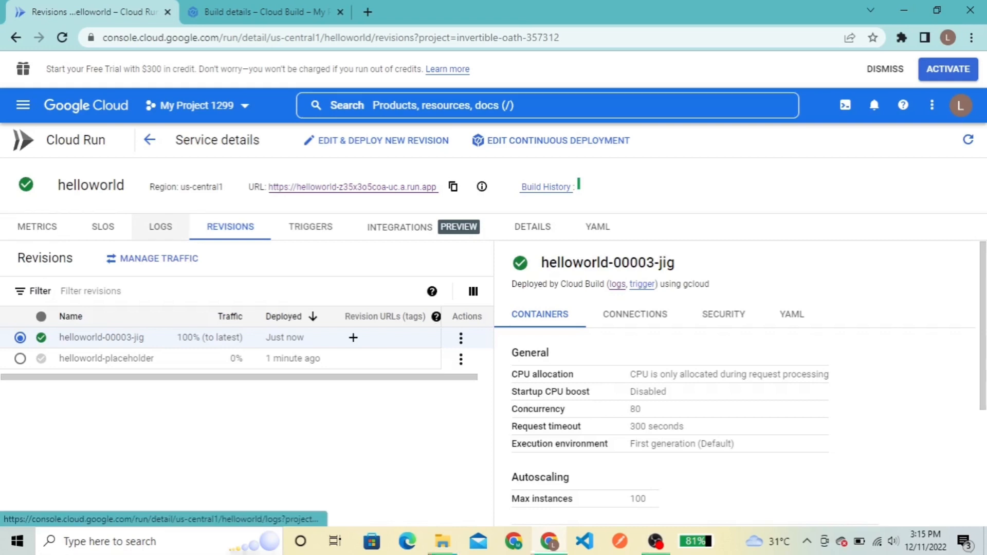
click(160, 227)
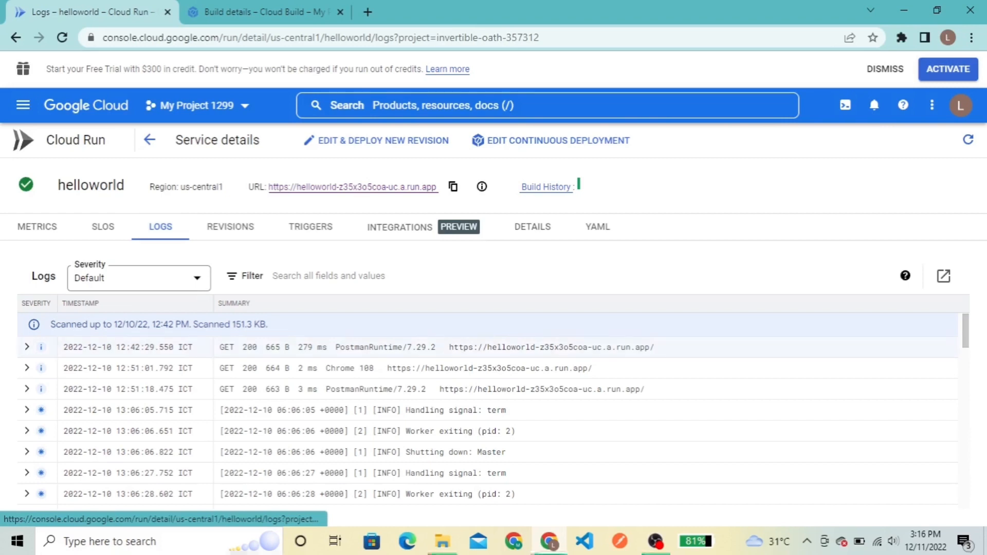
scroll(488, 411, down, 10)
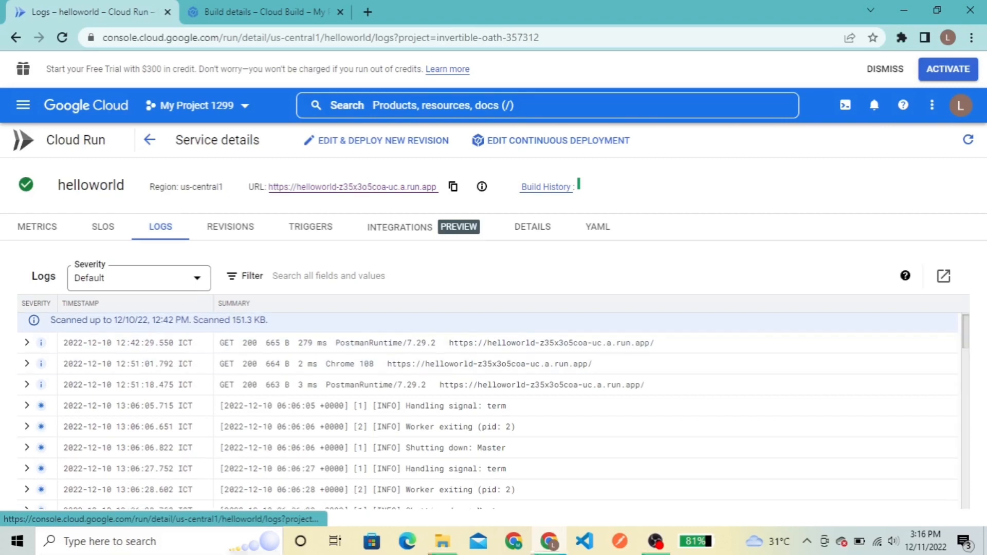
scroll(489, 412, down, 5)
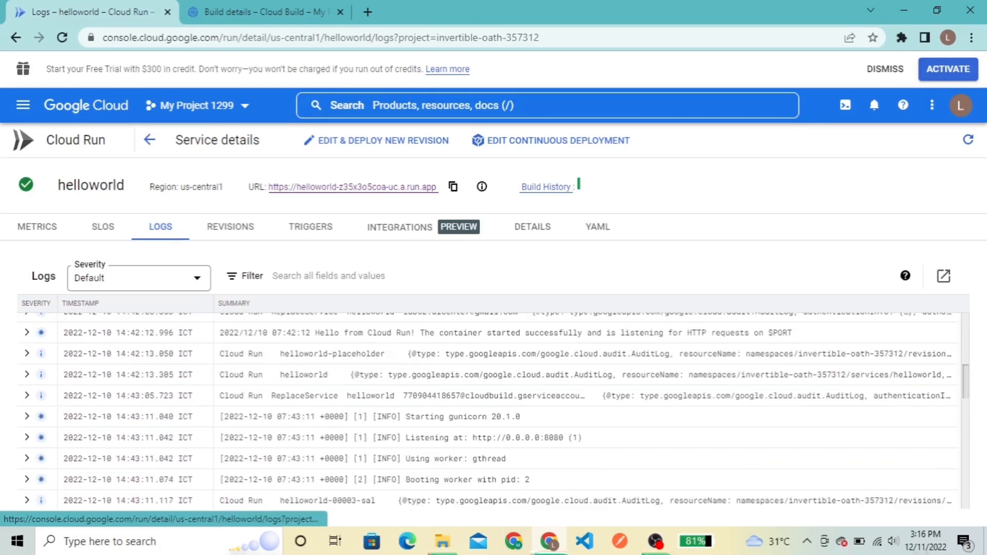
scroll(489, 411, down, 4)
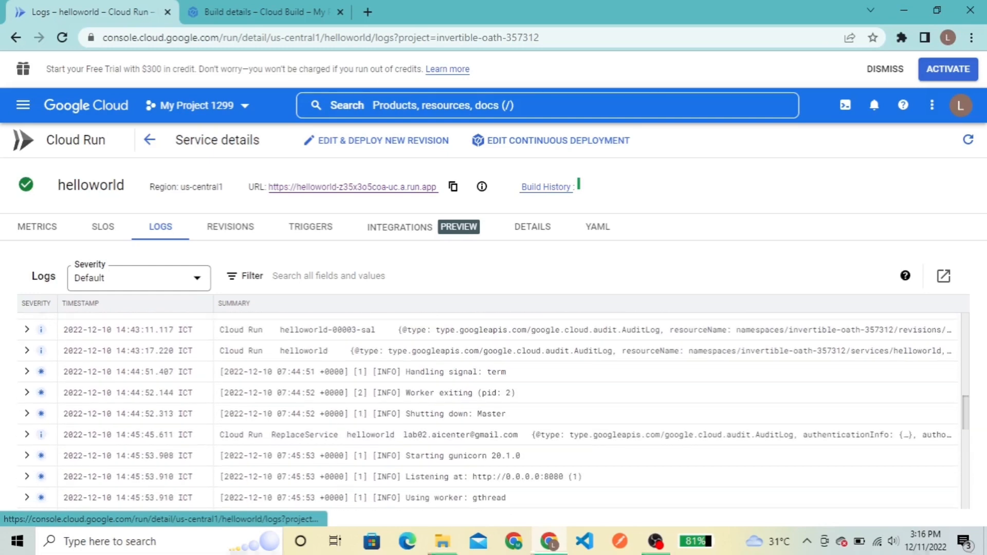
scroll(489, 411, down, 5)
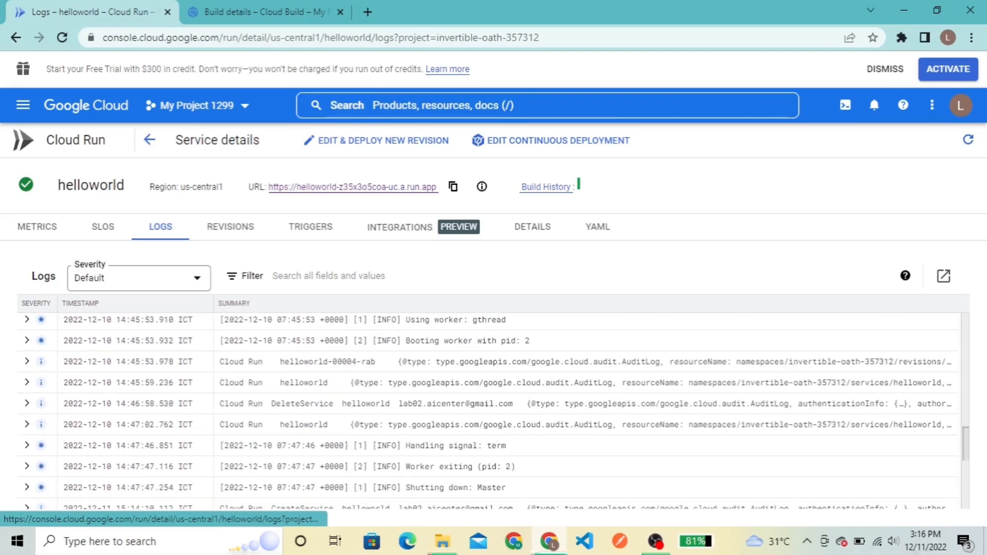
scroll(489, 412, down, 5)
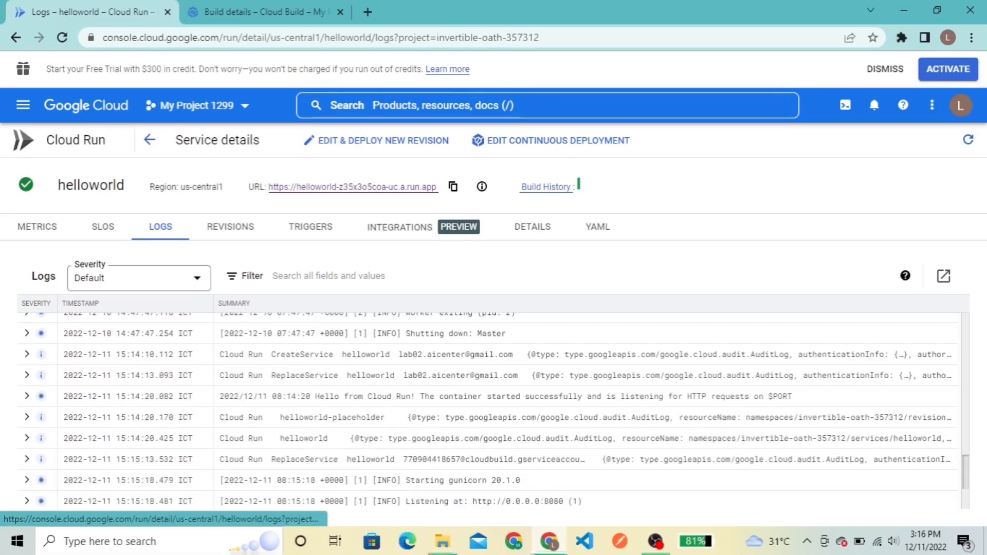
scroll(488, 411, down, 1)
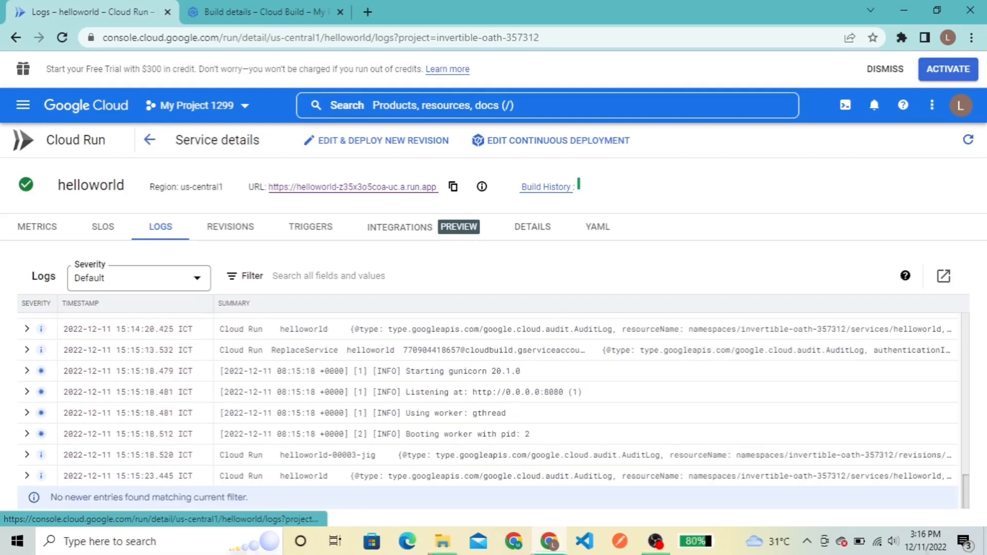
Step: Show the helloworld service's metrics, copy the service URL and open it in a new browser tab
click(37, 226)
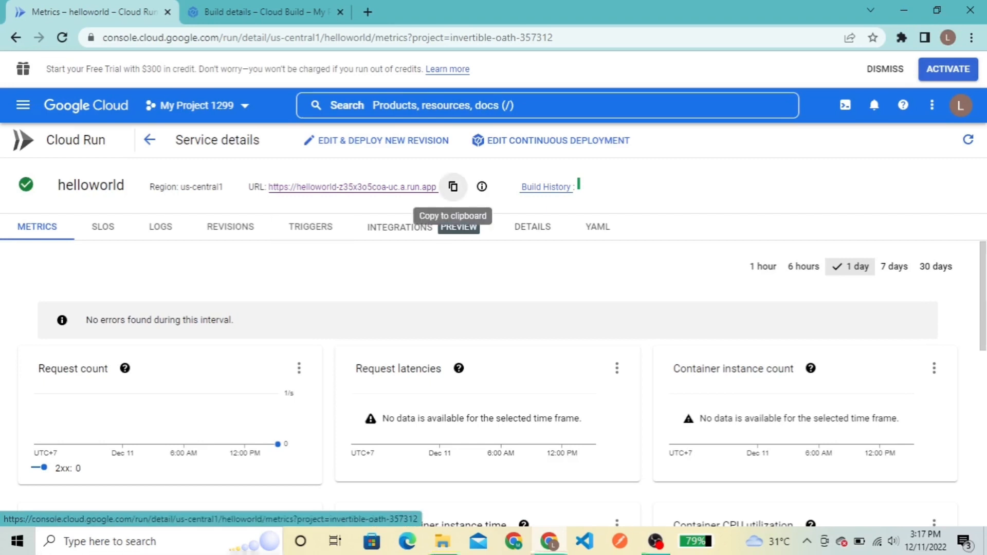
click(453, 187)
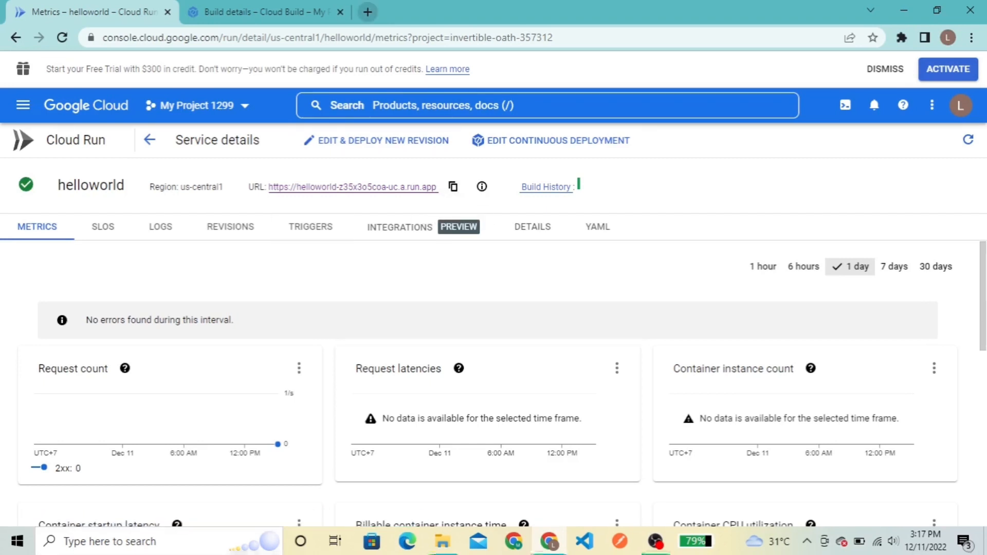
click(368, 12)
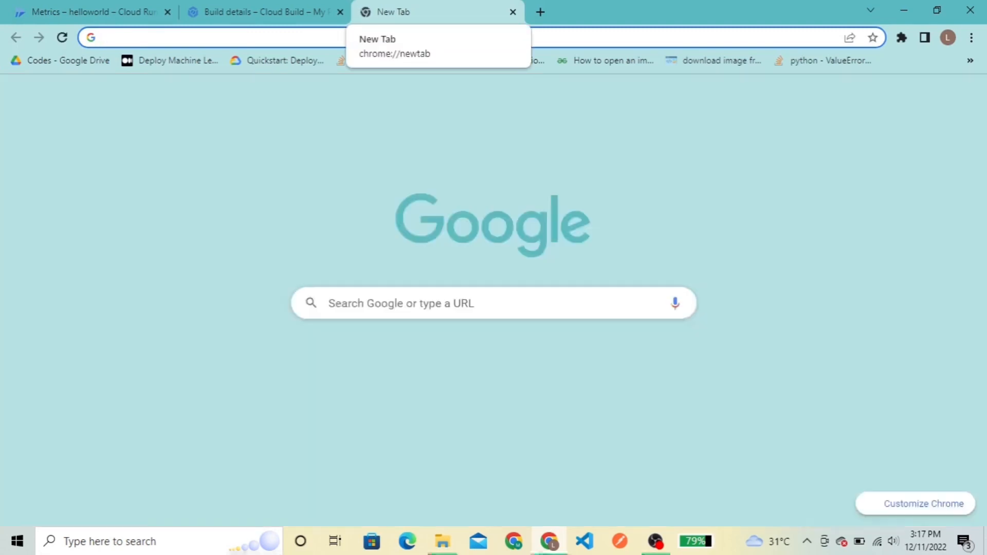
key(ctrl+v)
key(Return)
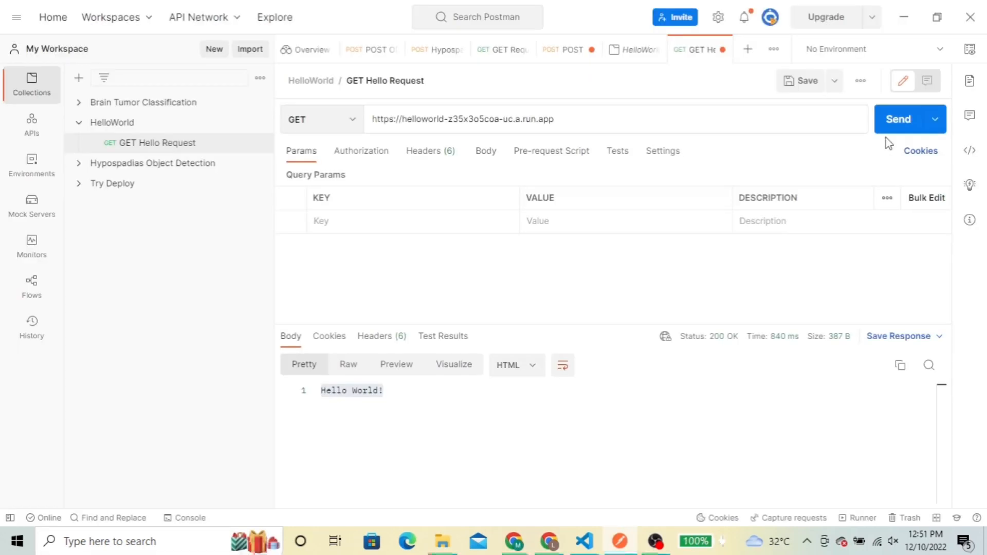
click(894, 126)
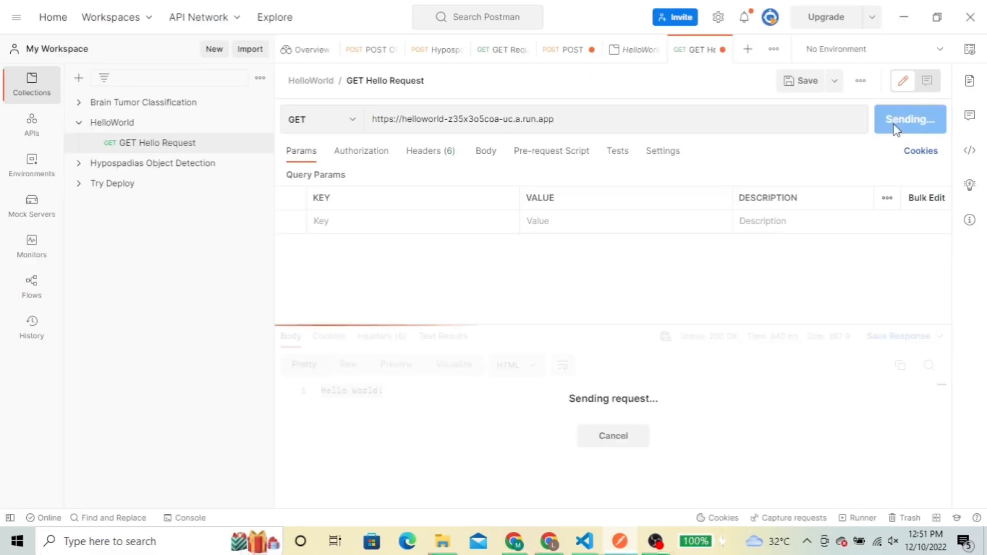